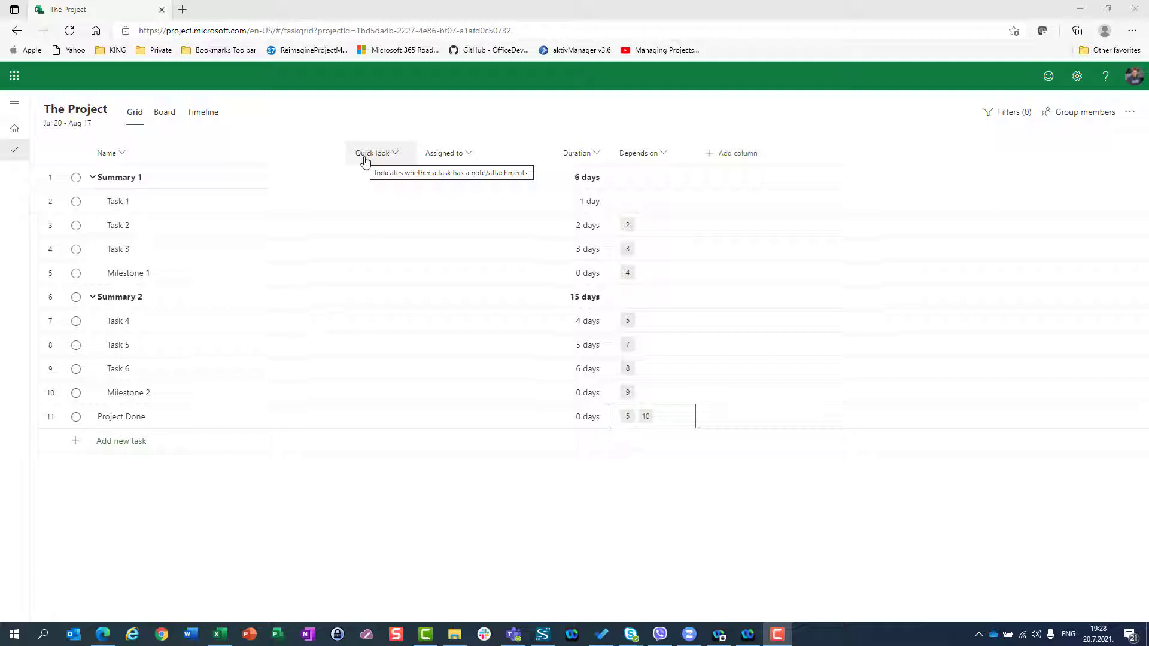
left_click(444, 154)
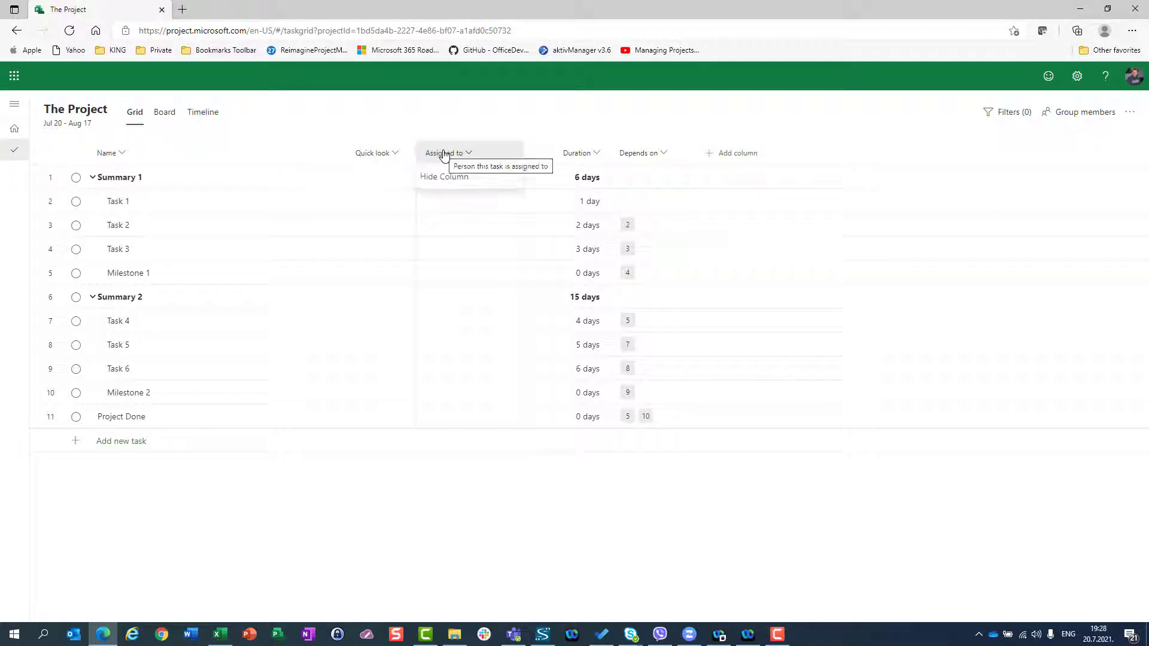
left_click(446, 204)
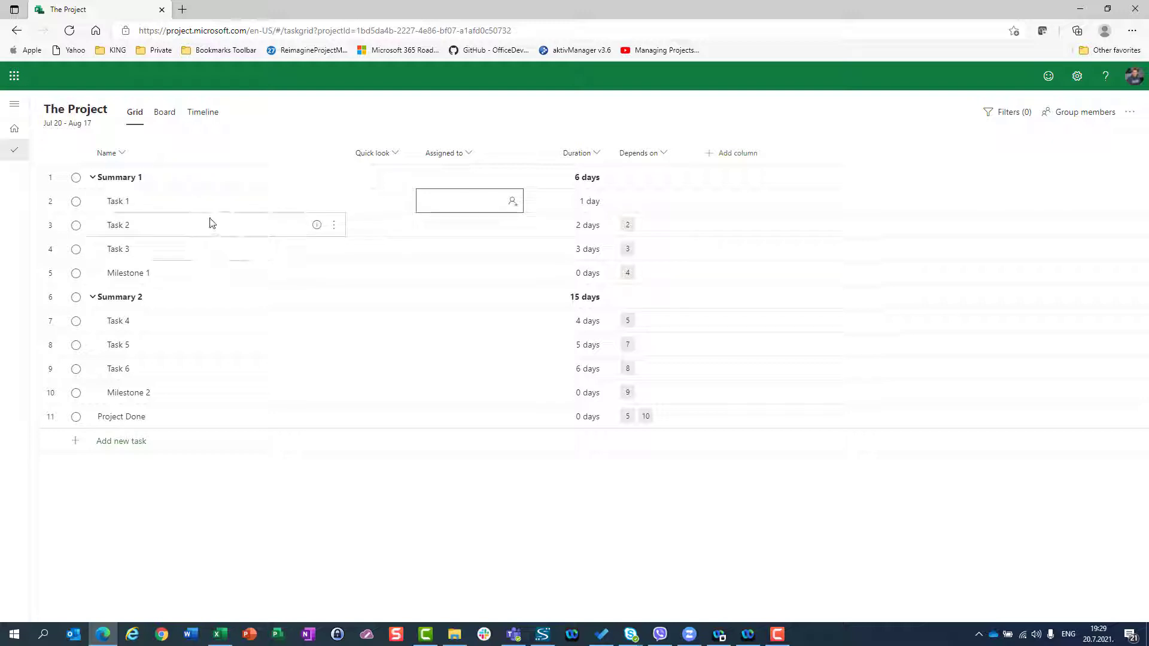
Step: Add the % complete column to the task grid
left_click(726, 154)
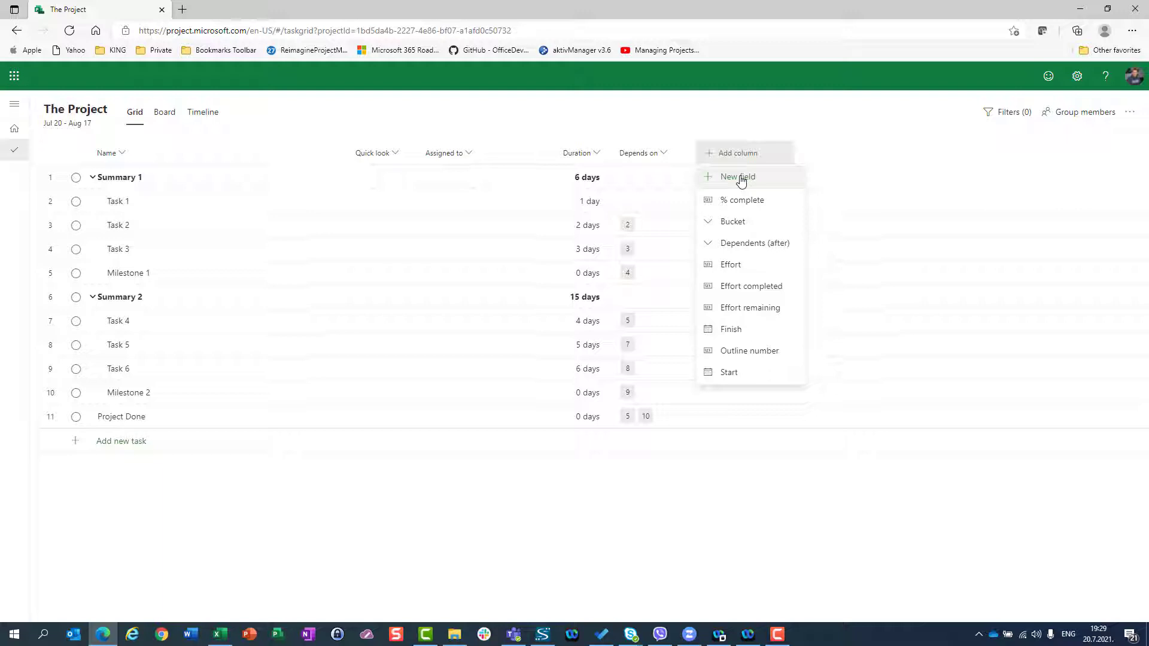
left_click(750, 206)
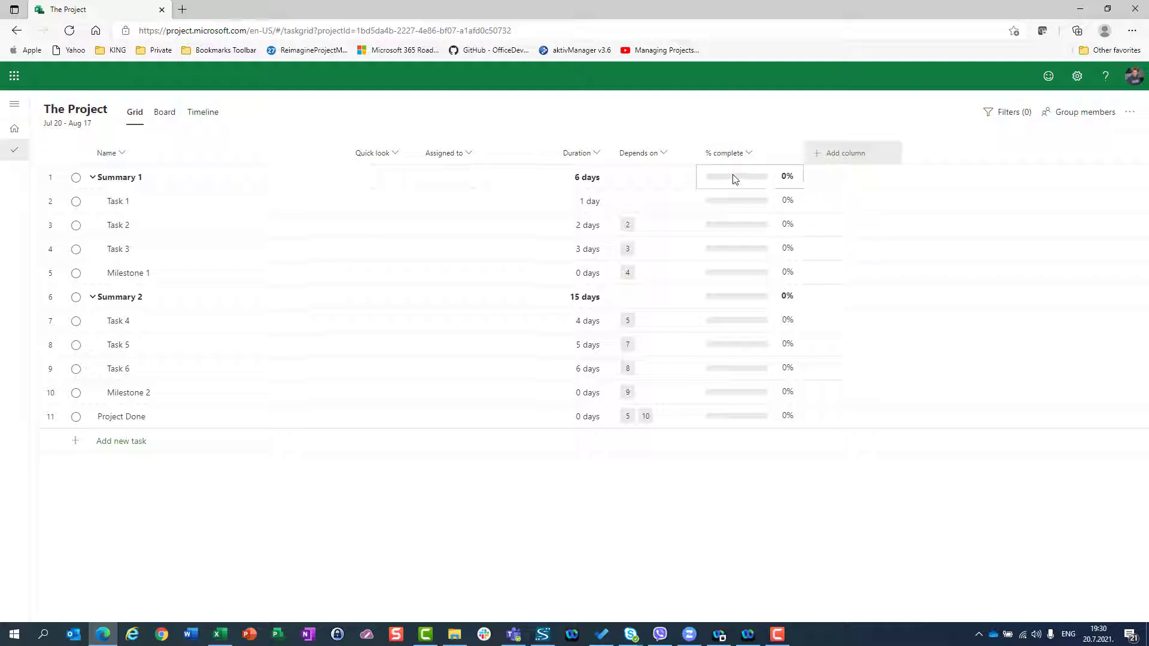
Step: Set the % complete to 100 for Task 1 and to 50 for Task 2
mouse_move(741, 203)
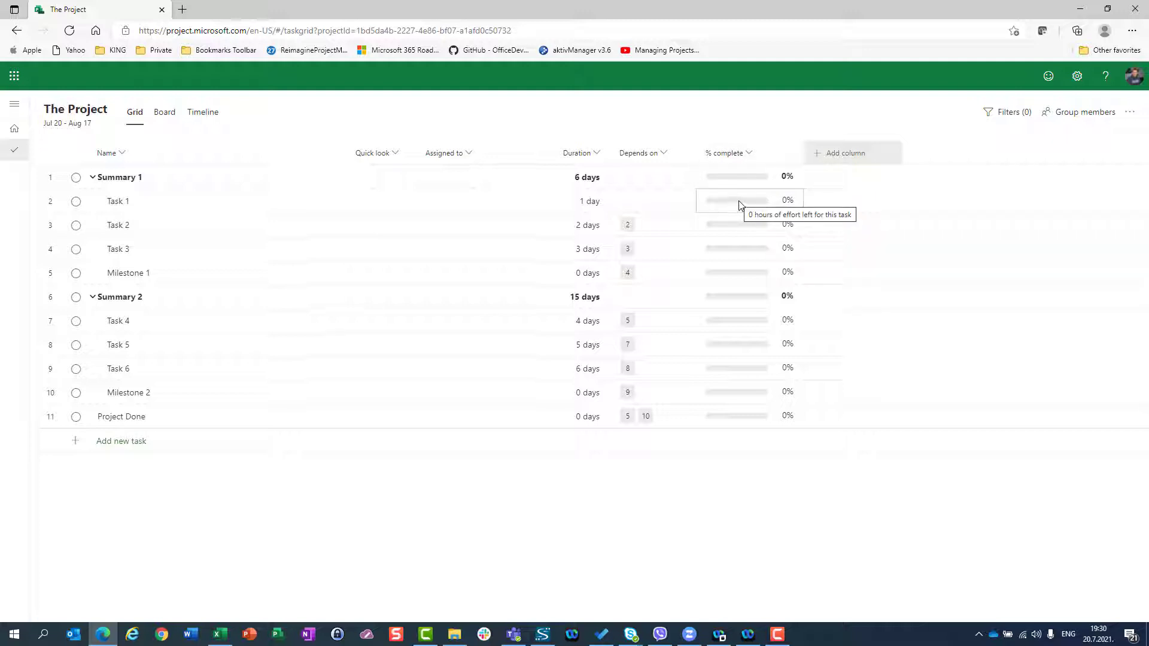
left_click(740, 205)
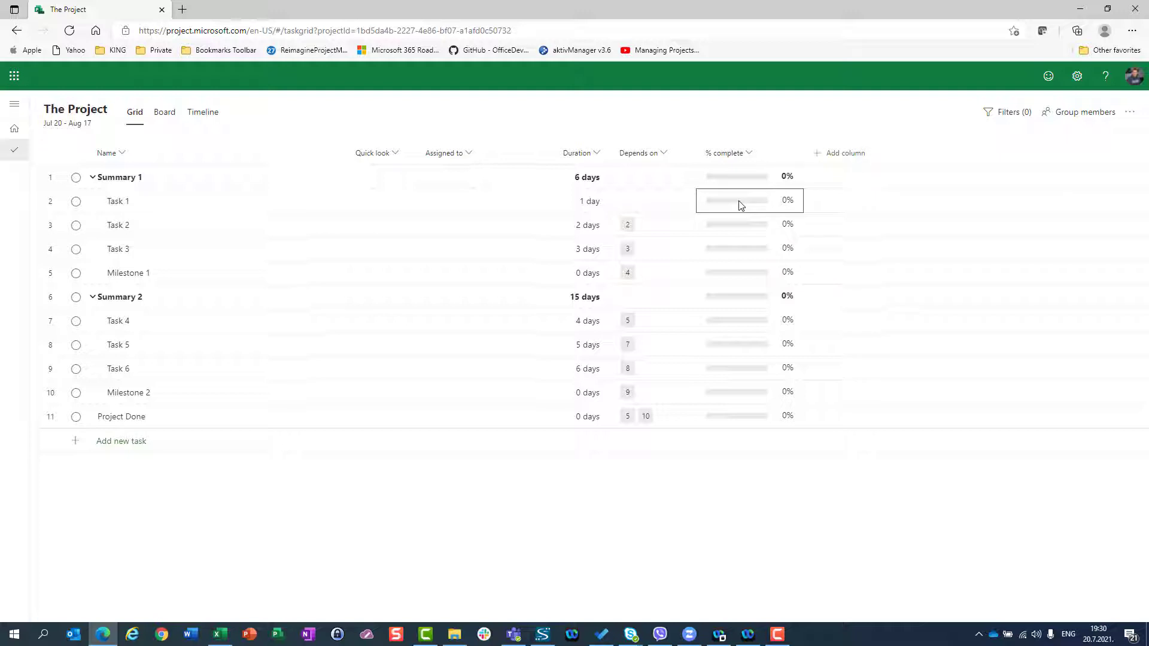
type("100")
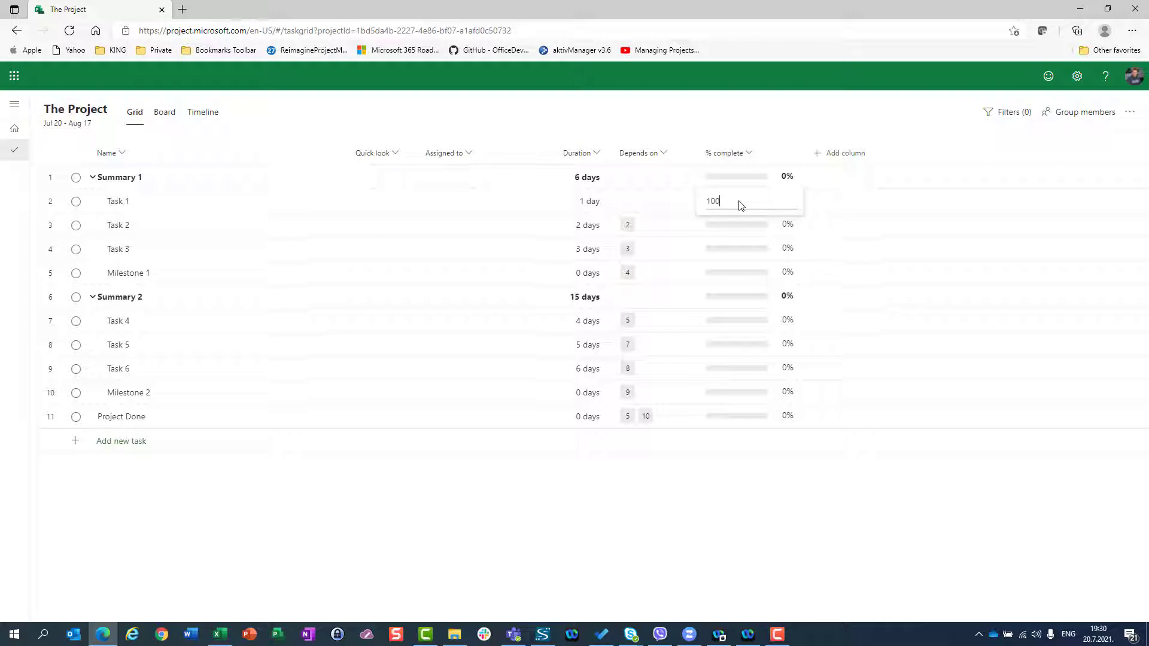
key("Return")
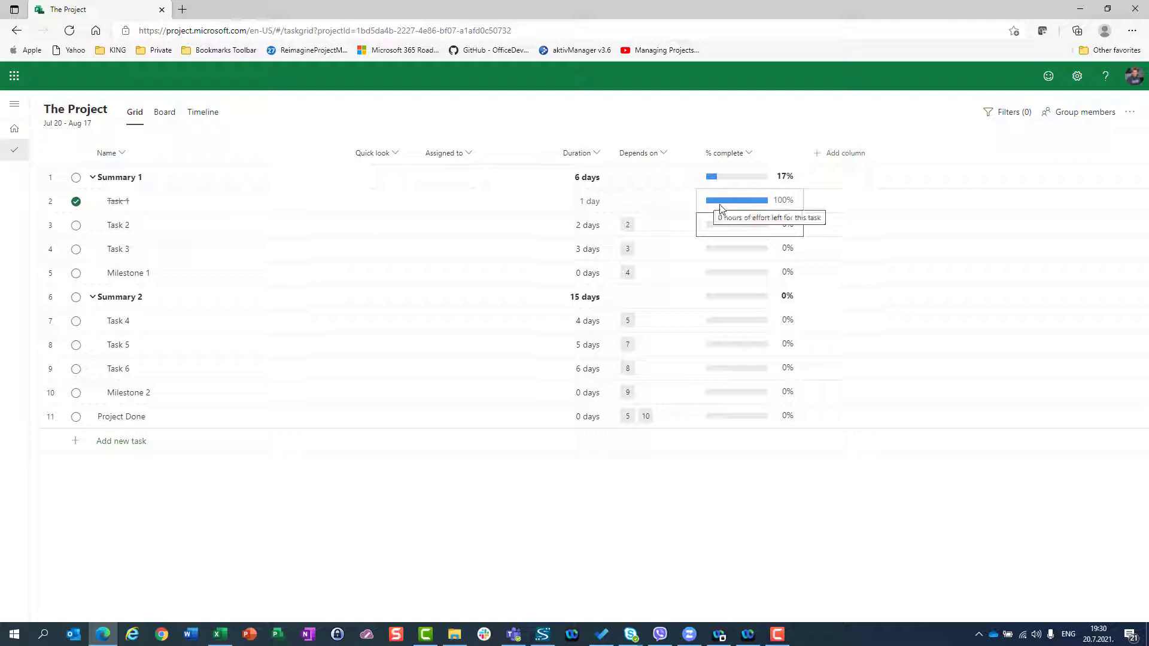
mouse_move(755, 205)
mouse_move(739, 229)
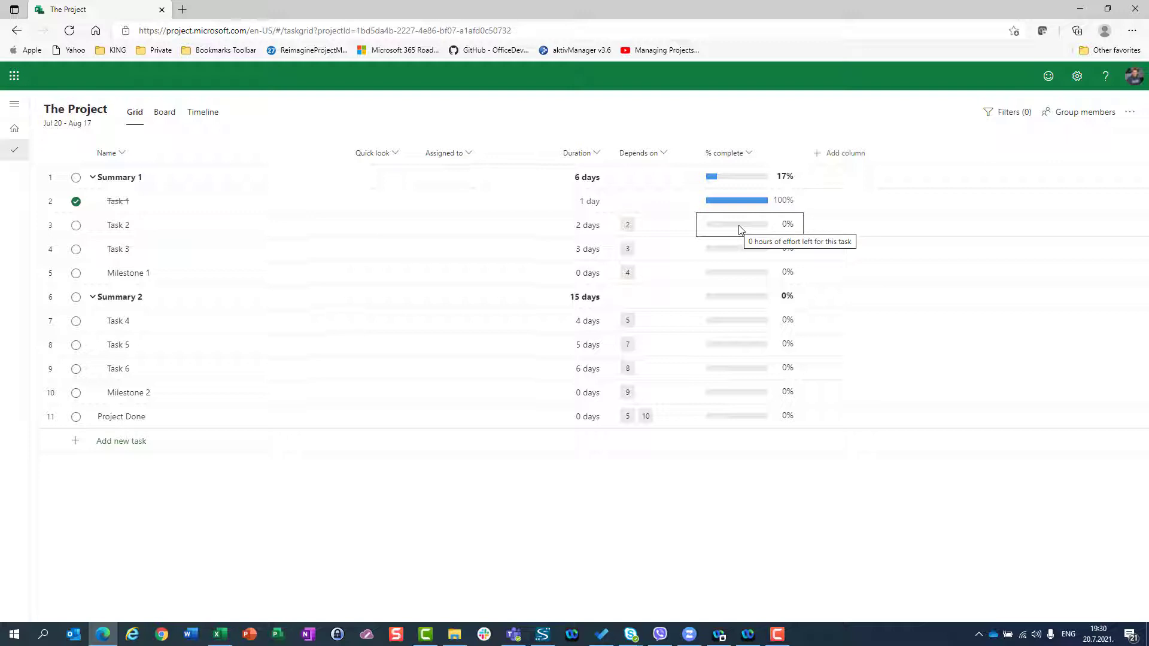
left_click(739, 225)
type("50")
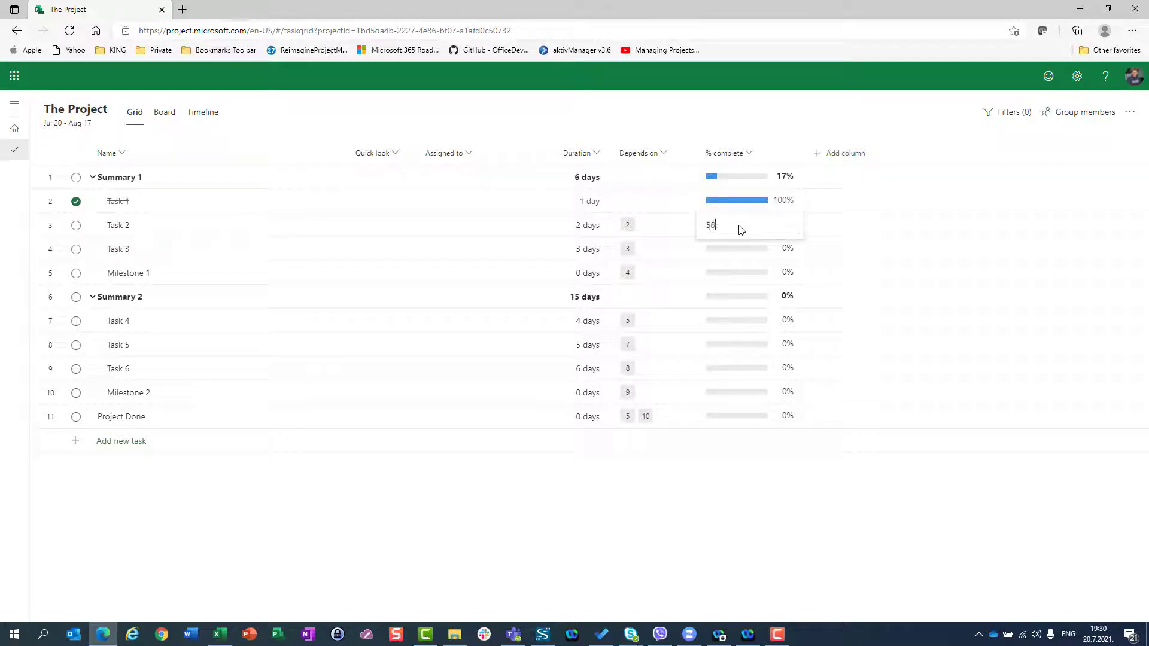
key("Return")
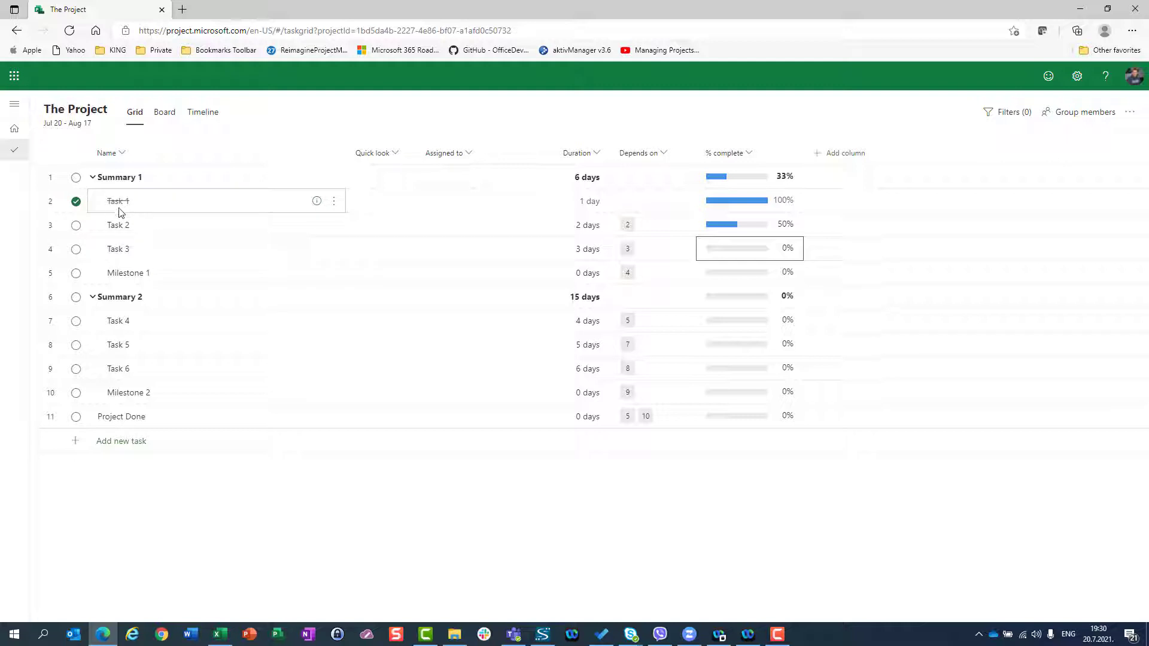
Step: Mark Task 2 complete, clear the mark again, and re-enter its % complete as 50
left_click(75, 230)
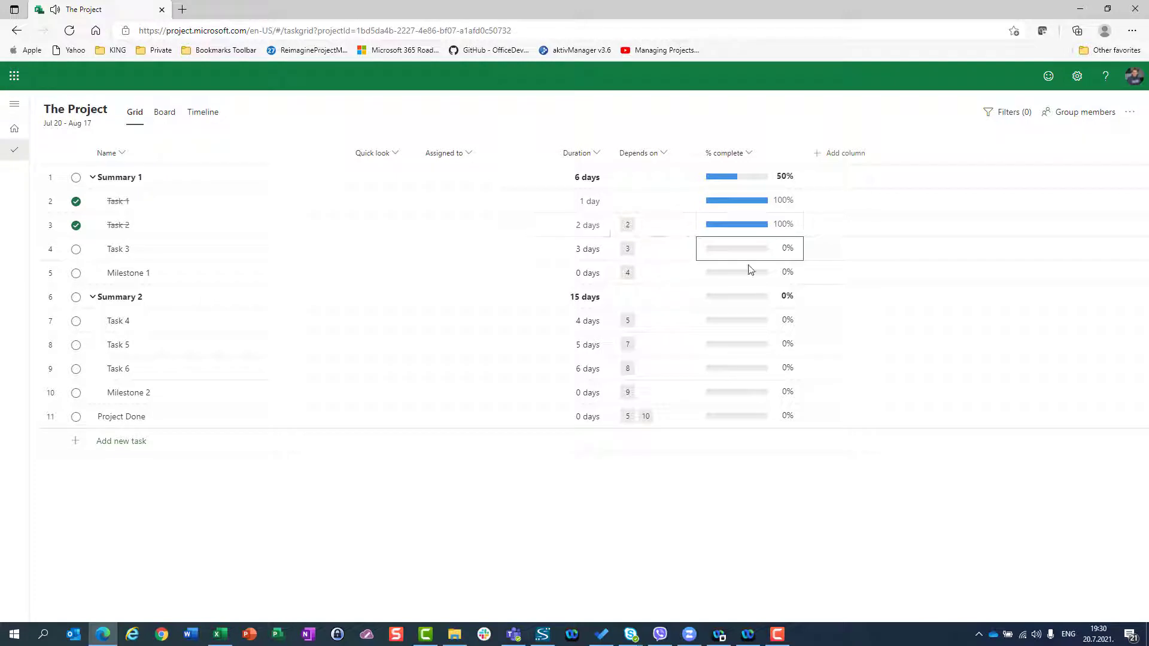
left_click(76, 231)
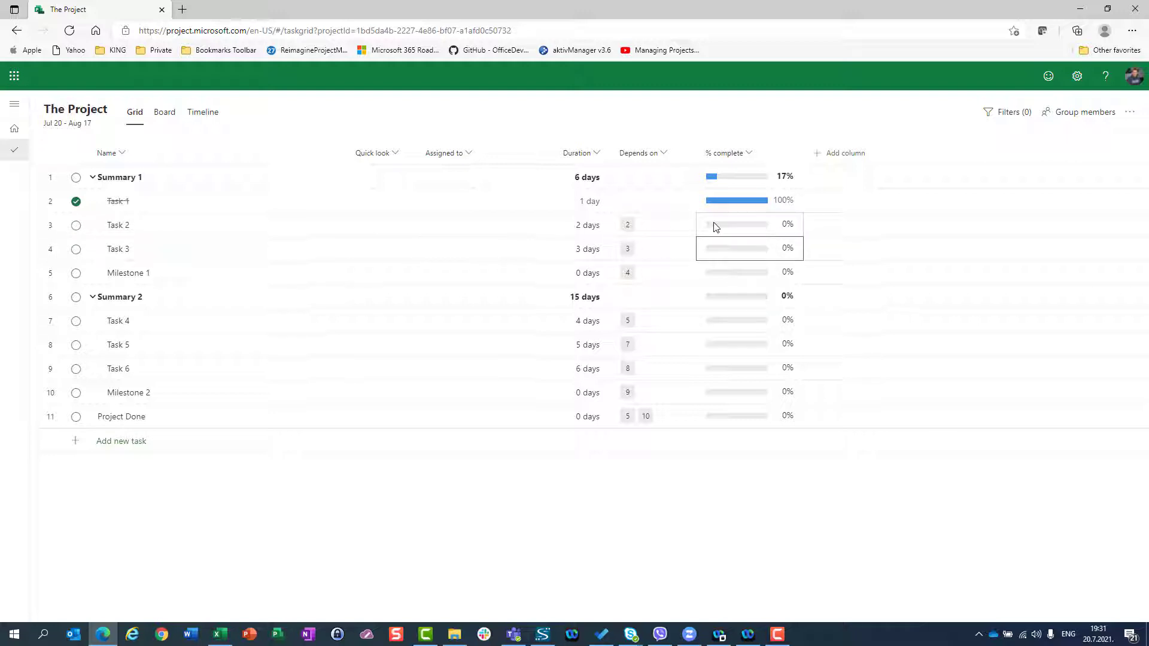
mouse_move(715, 226)
left_click(716, 226)
type("50")
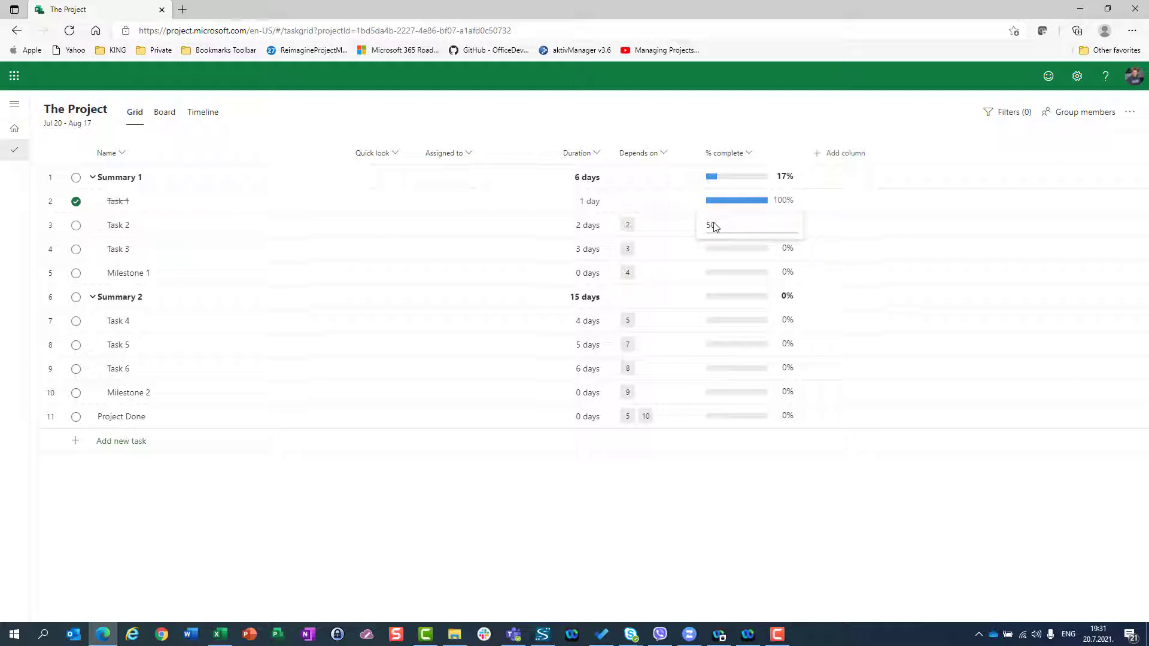
key("Return")
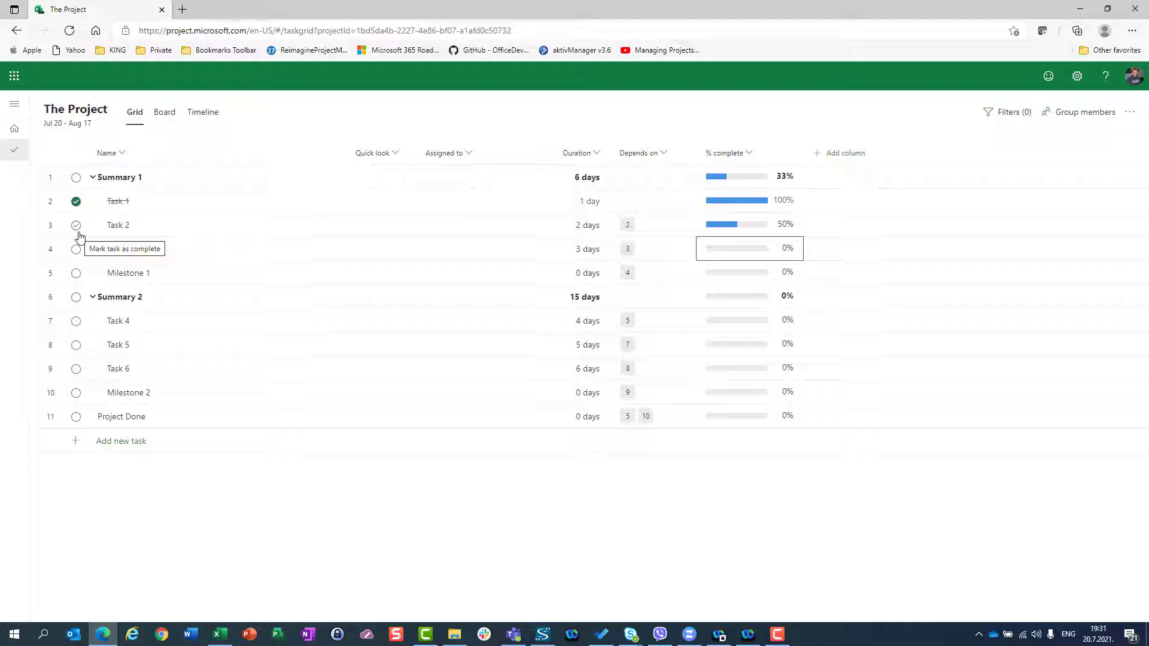
Step: Toggle Task 2's completion mark on and off once more and restore its % complete to 50
left_click(78, 228)
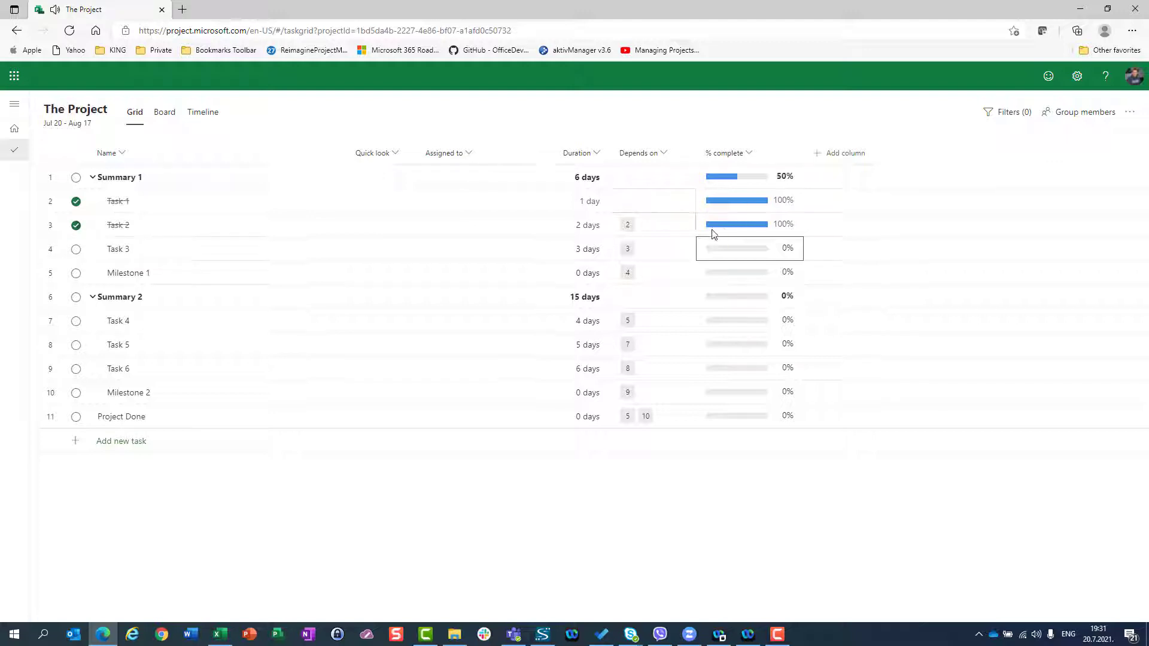
left_click(77, 227)
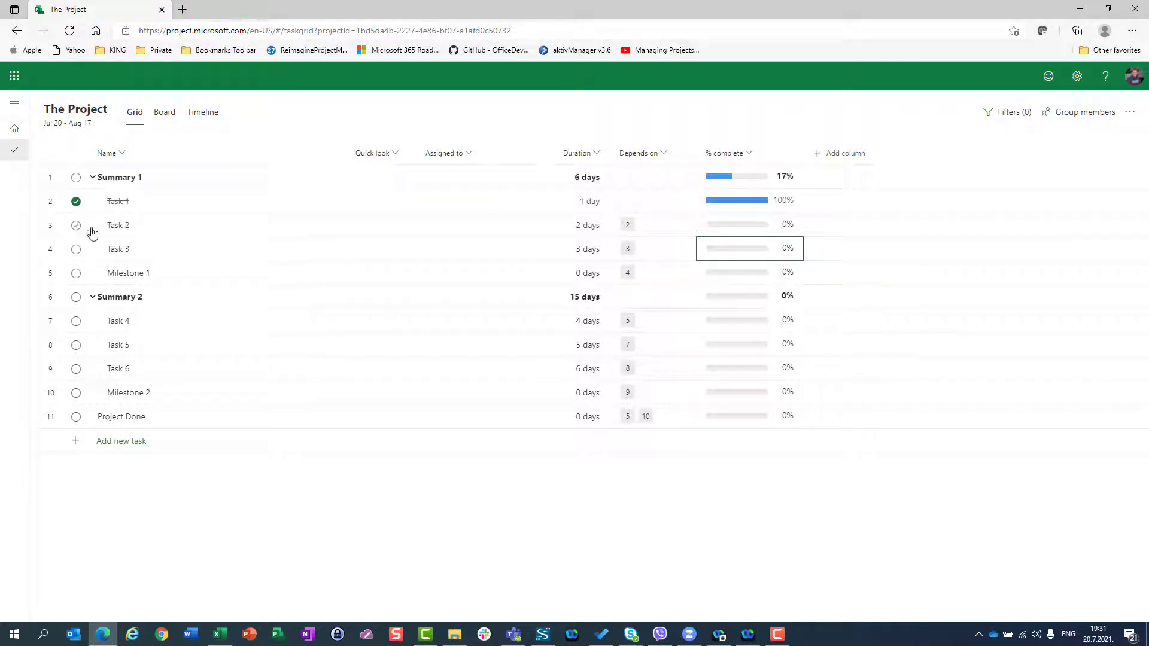
left_click(727, 227)
Step: Add the Effort column to the task grid
left_click(824, 159)
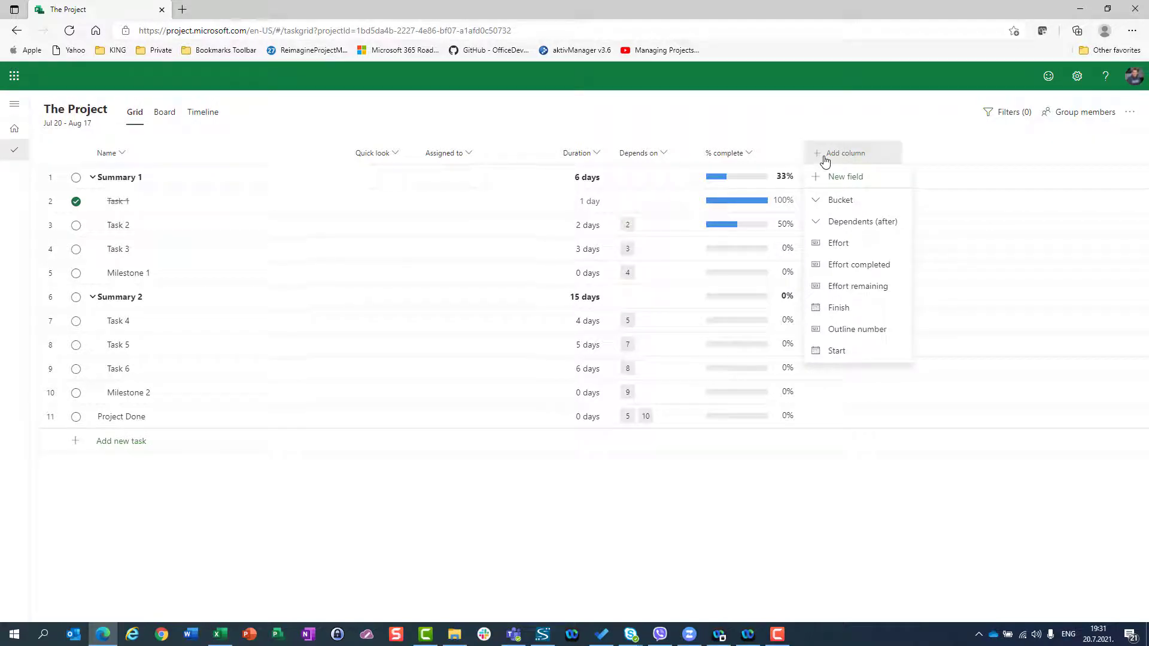
left_click(840, 244)
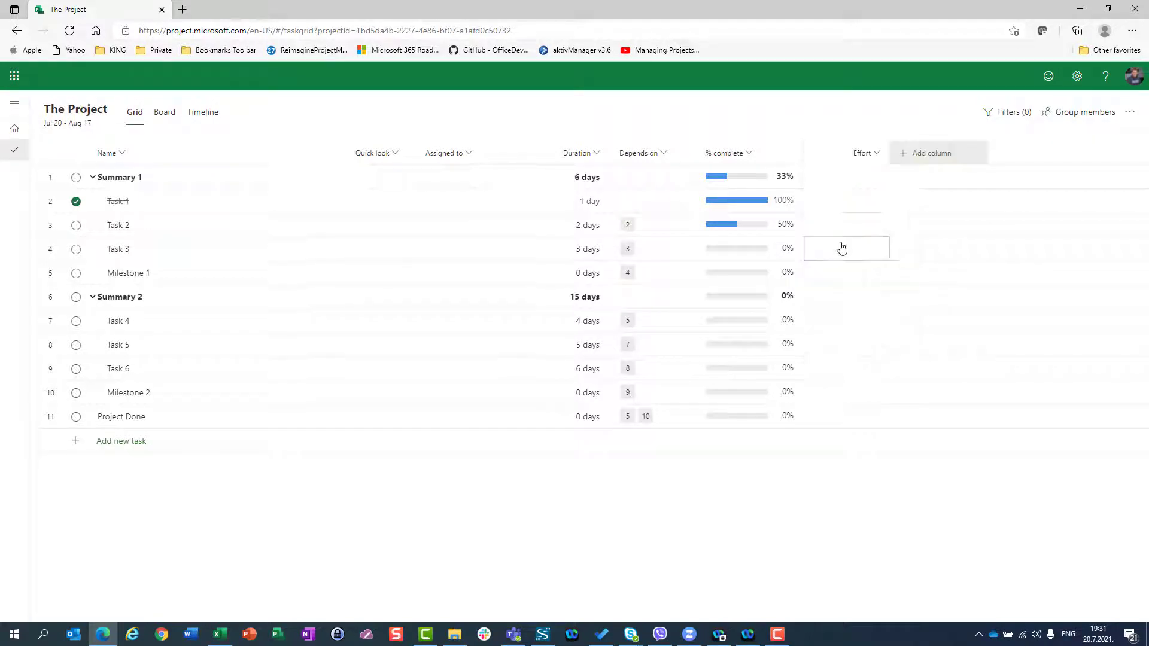
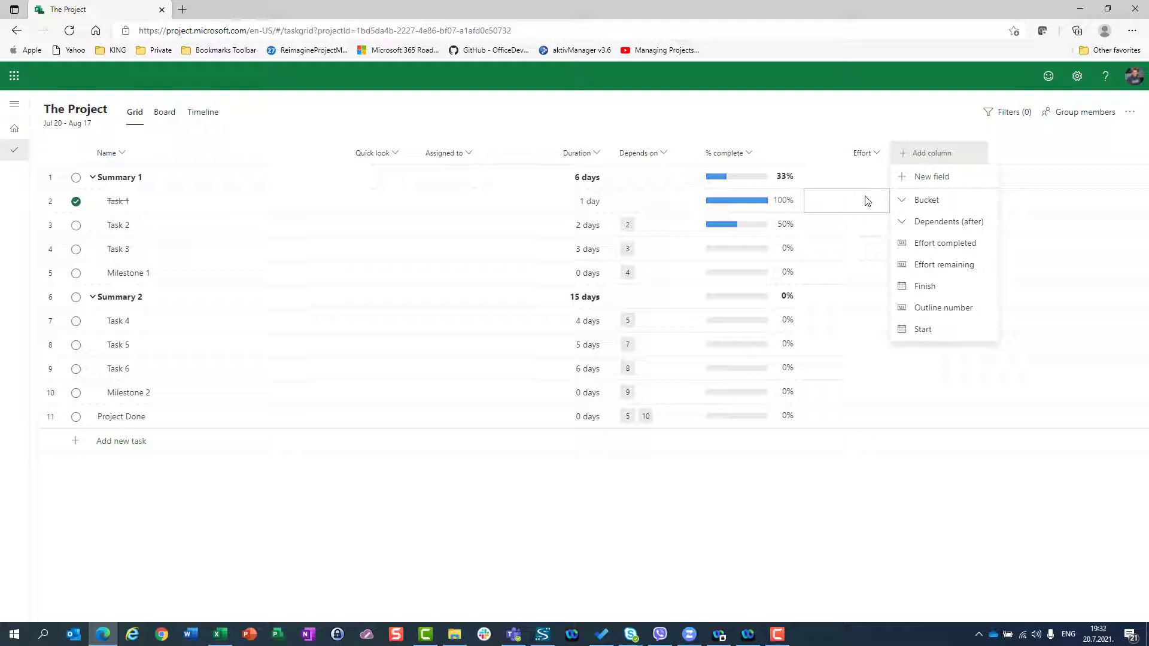
Step: Clear Task 1's completion mark and set Task 2's % complete to 0
left_click(76, 201)
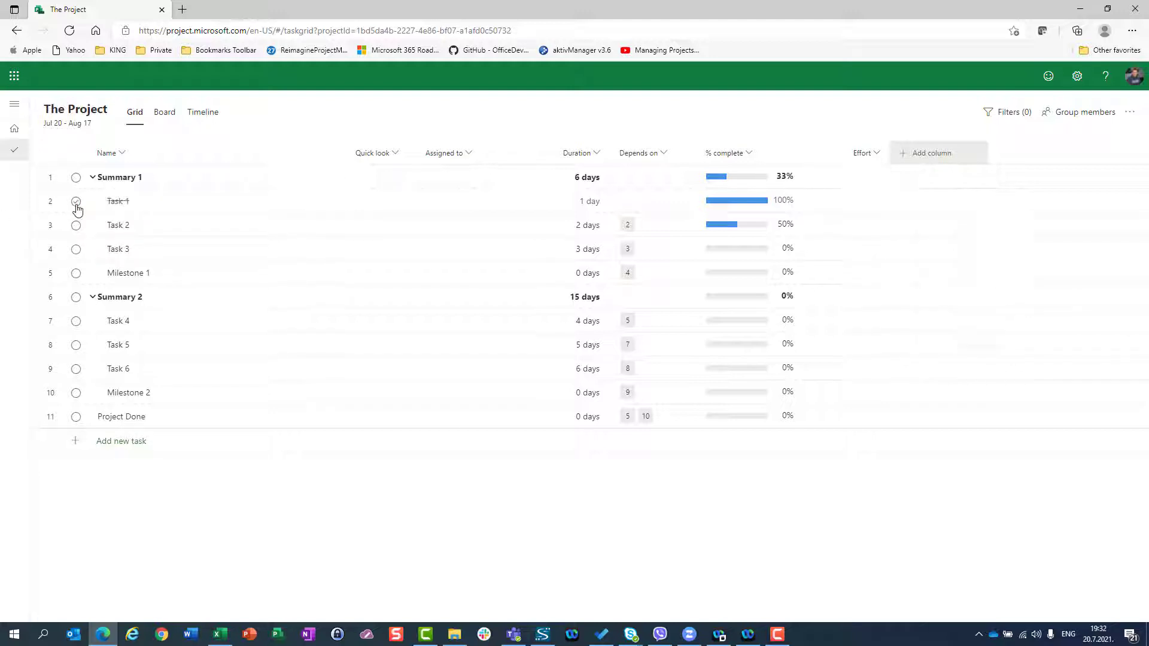
left_click(737, 224)
type("0")
key("Return")
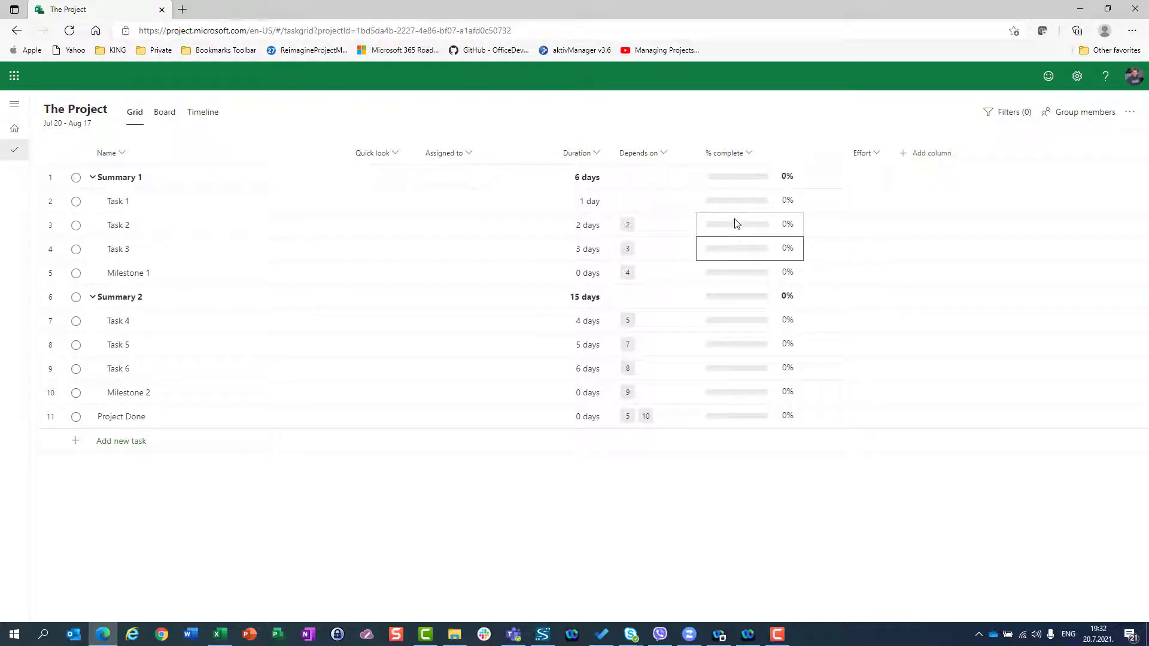
Step: Set Task 1's effort to 8 hours
left_click(885, 158)
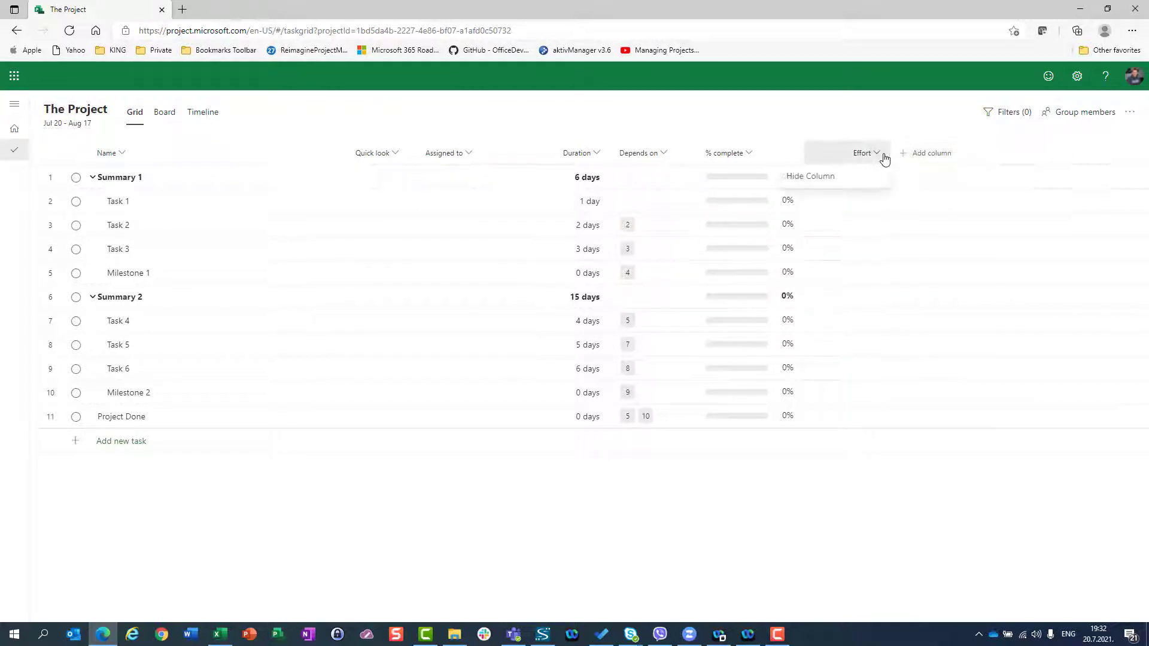
left_click(864, 205)
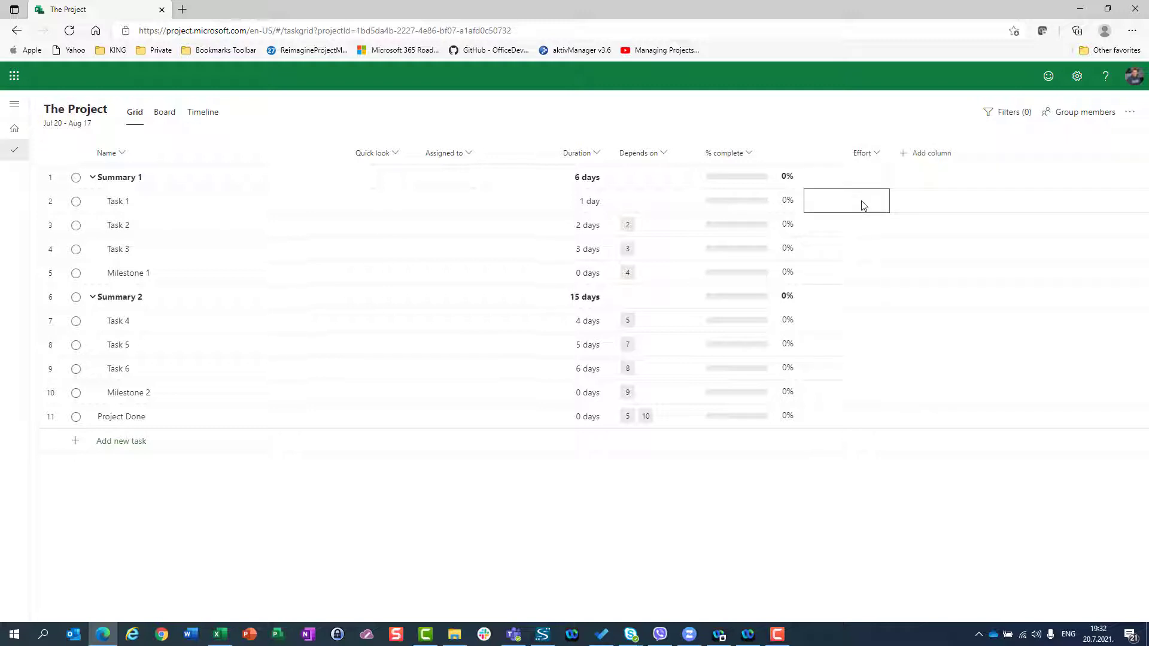
type("8")
key("Return")
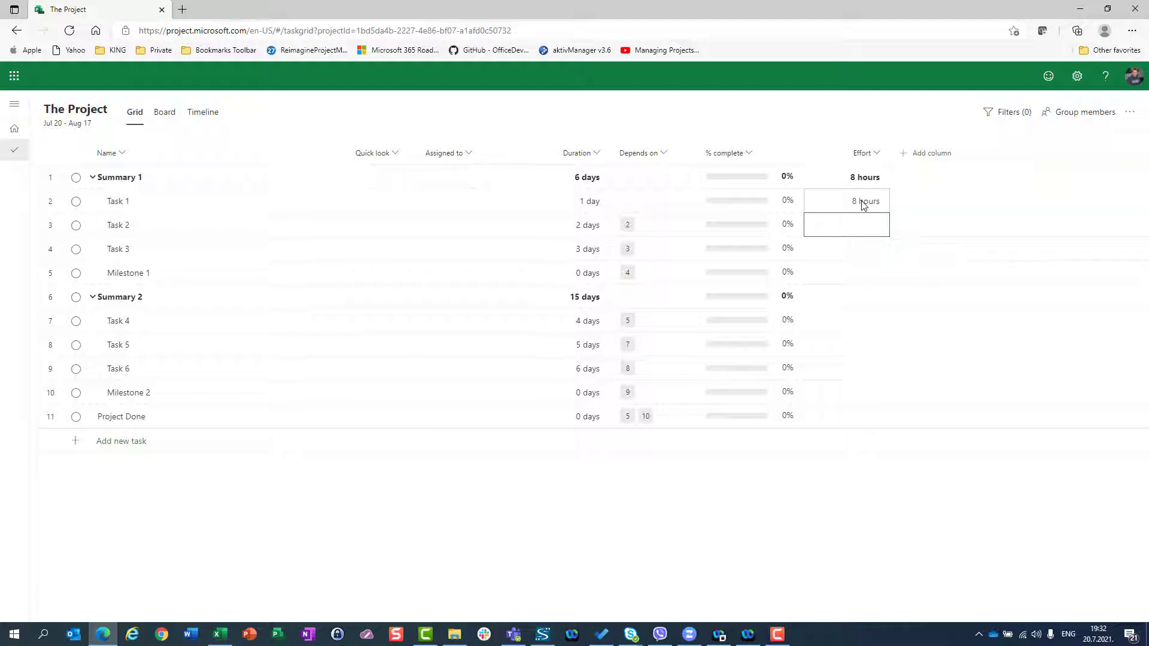
Step: Set Task 2's effort to 120 hours
type("1")
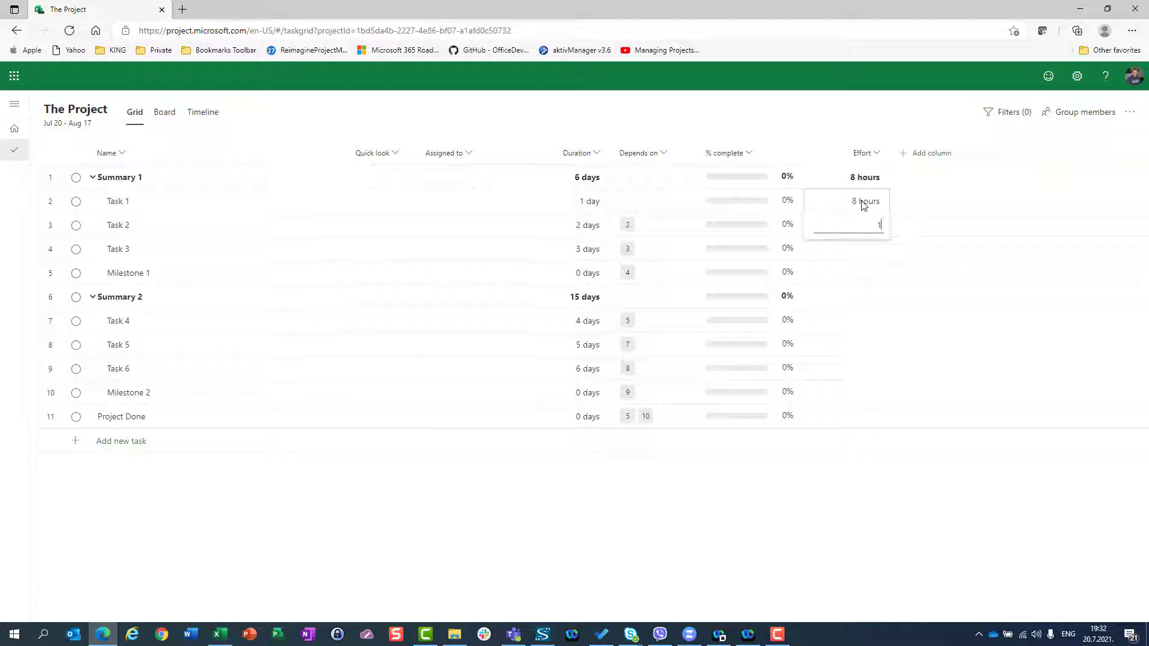
type("20")
key("Return")
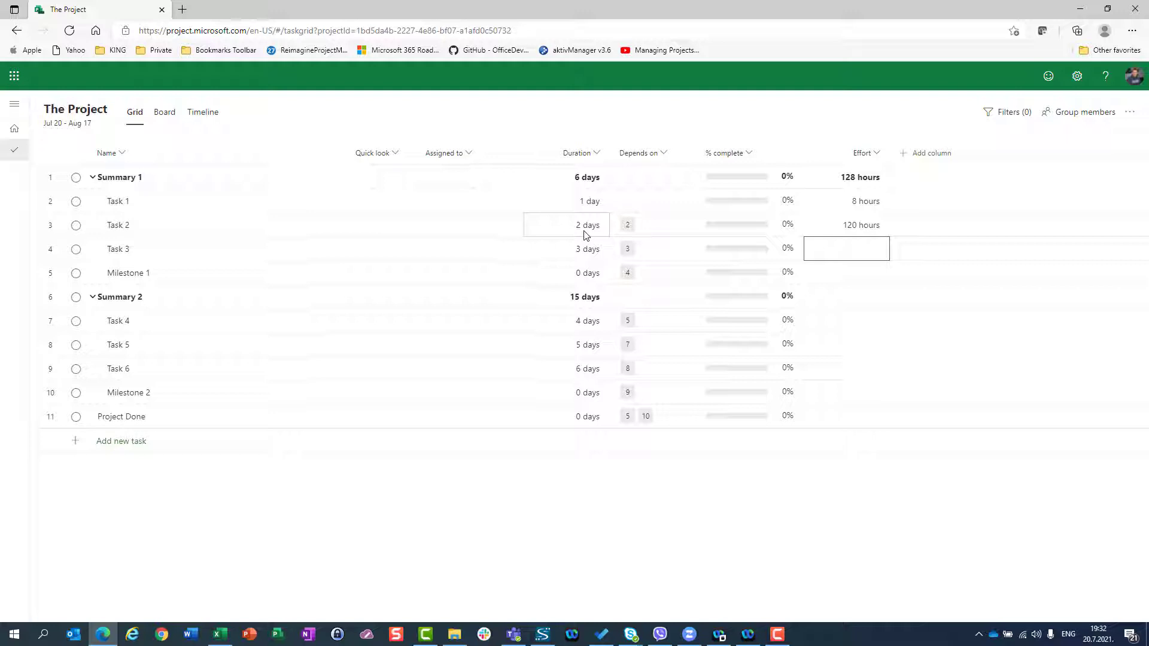
Step: Change Task 2's effort to 1000 hours
key("Up")
type("1000")
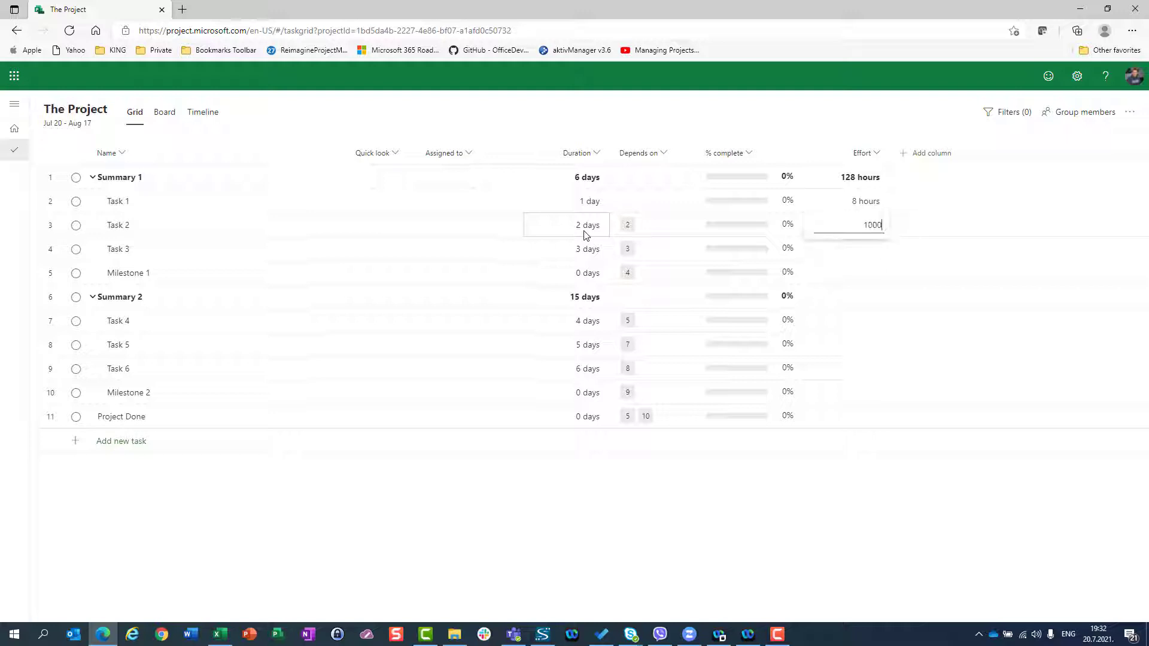
key("Return")
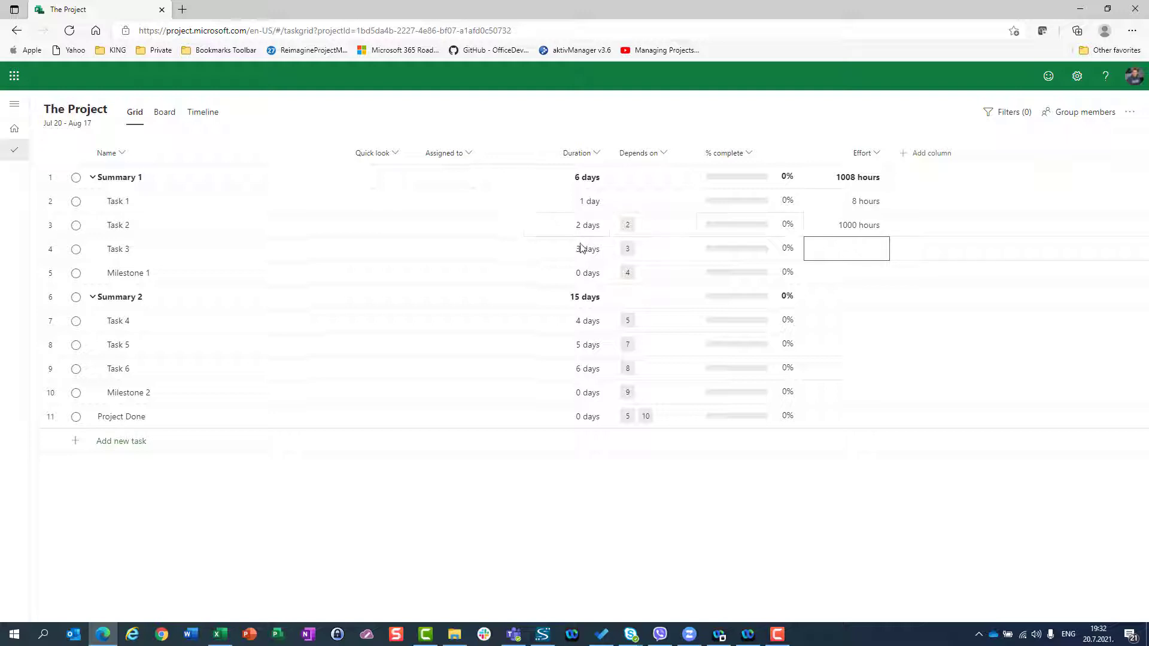
Step: Change Task 2's effort to 32 hours
left_click(850, 226)
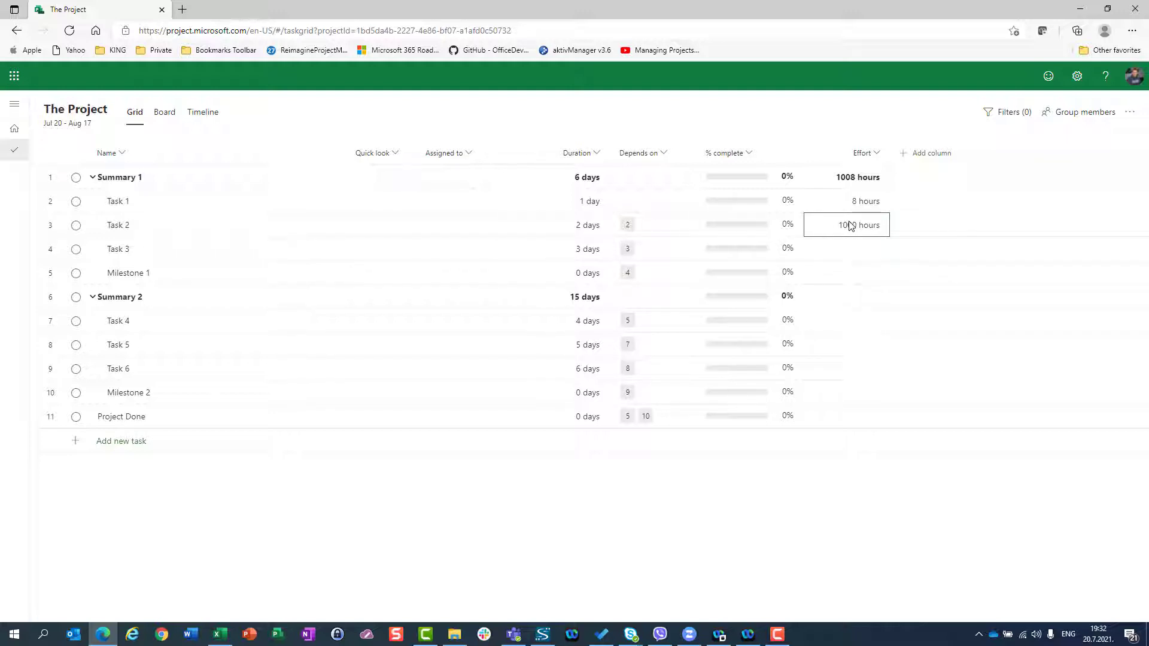
type("32")
key("Return")
Step: Add the Effort completed and Effort remaining columns to the task grid
left_click(927, 163)
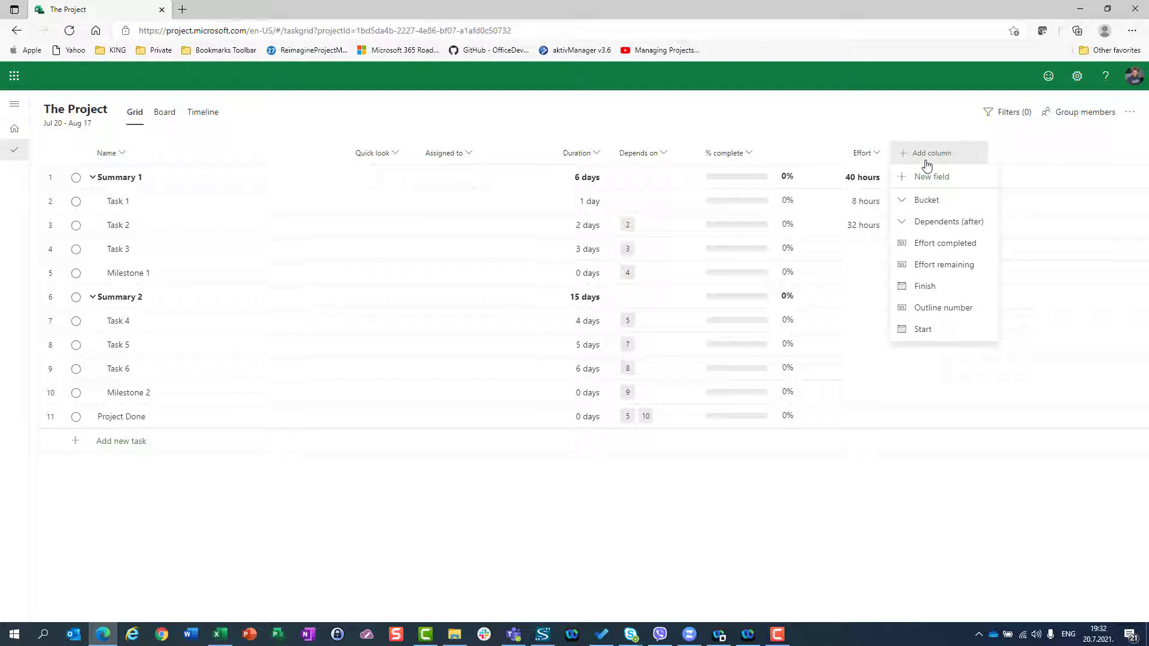
left_click(926, 243)
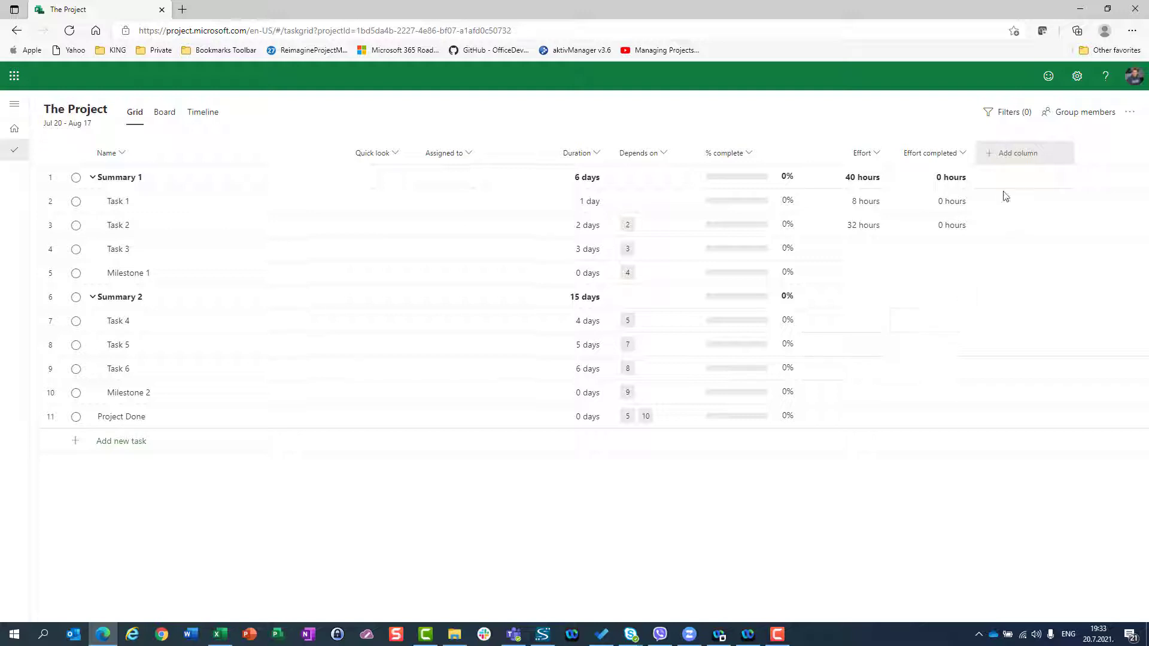
left_click(1009, 153)
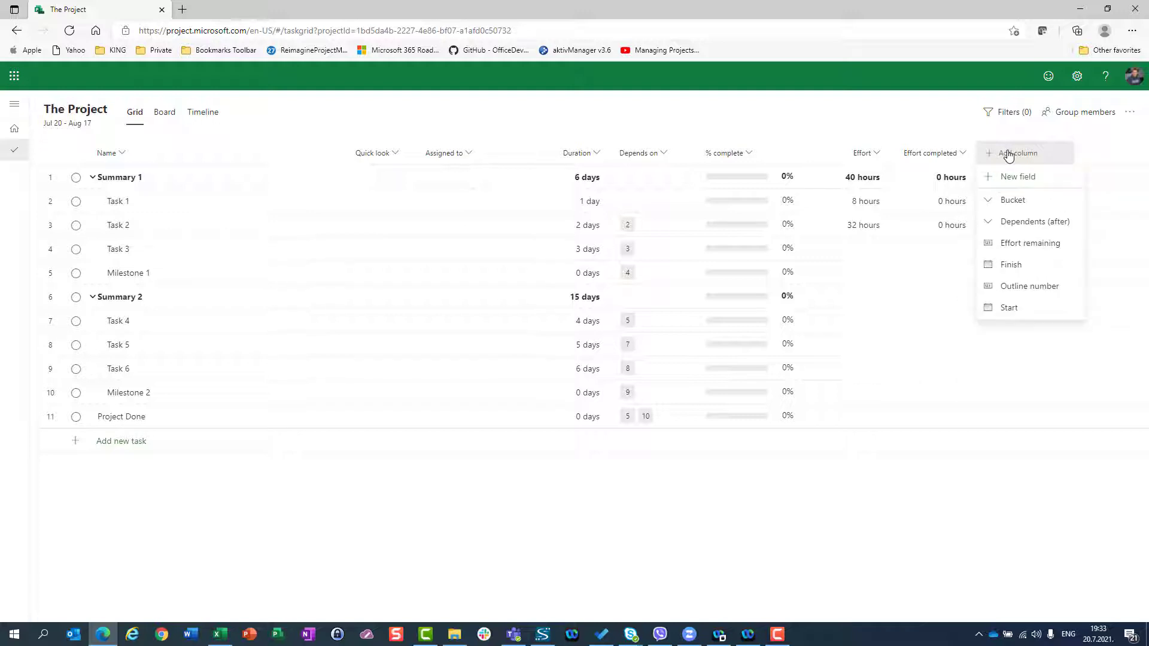
left_click(1018, 243)
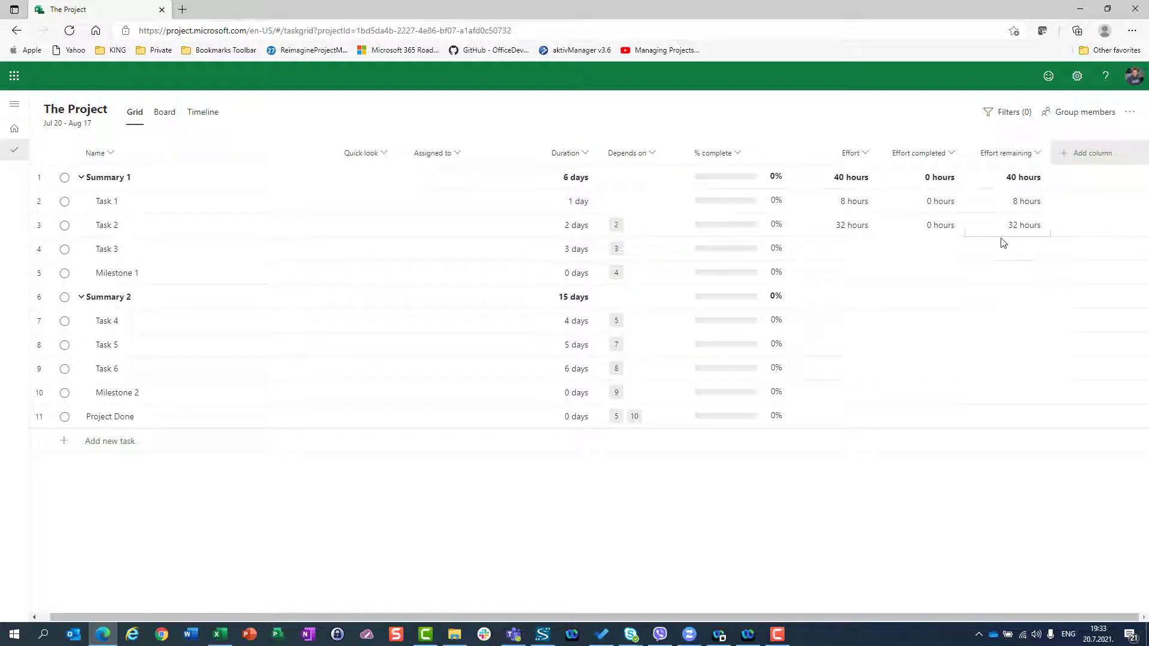
Step: Set the effort completed to 4 hours for Task 1 and 8 hours for Task 2
left_click(939, 204)
type("4")
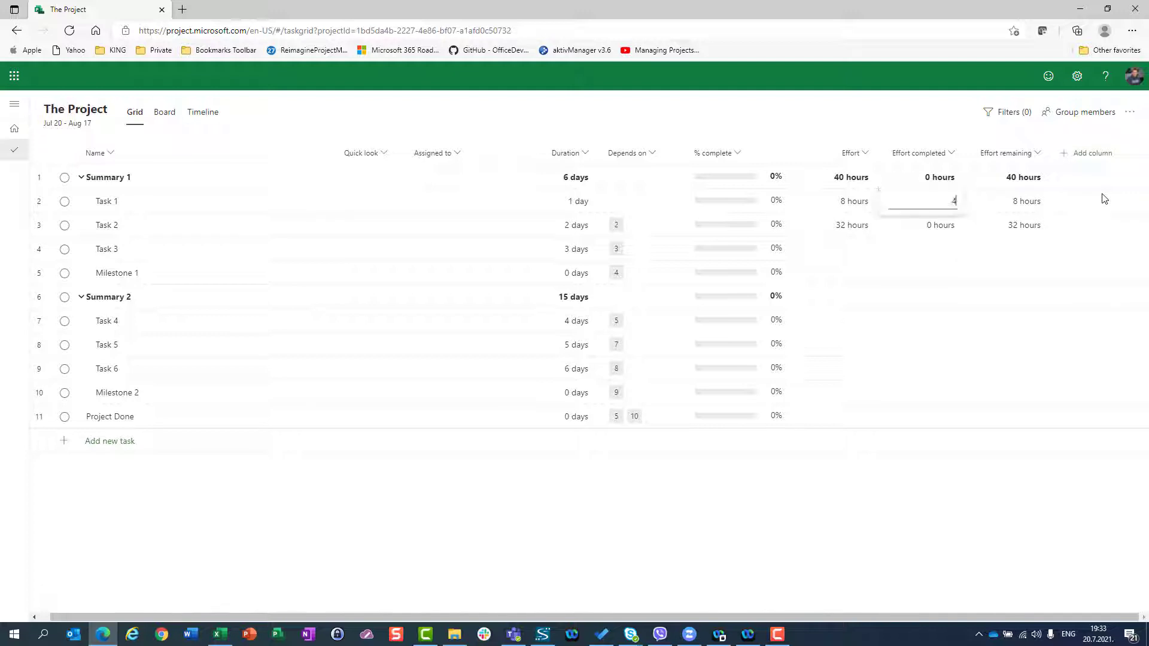
key("Return")
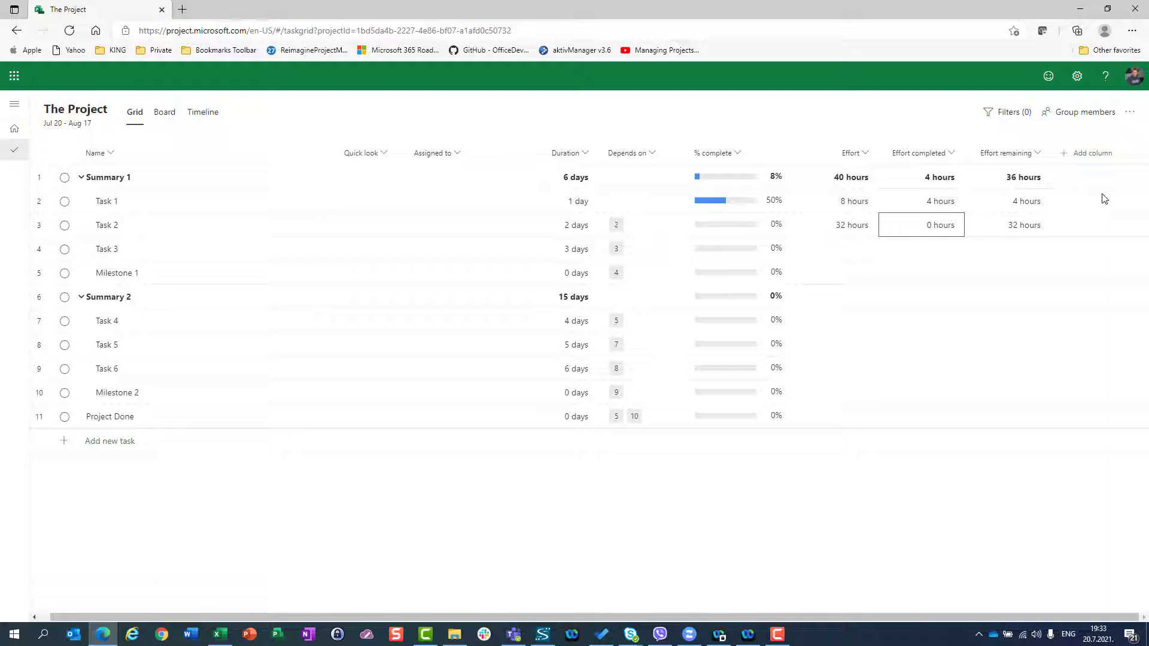
type("8")
key("Return")
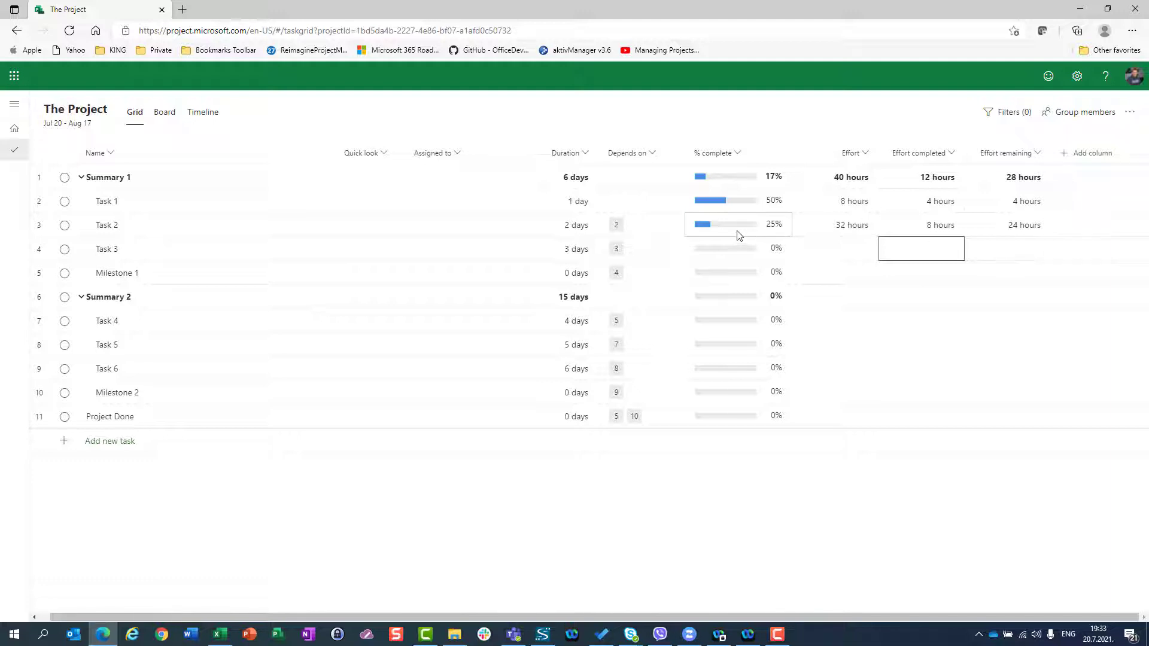
mouse_move(742, 234)
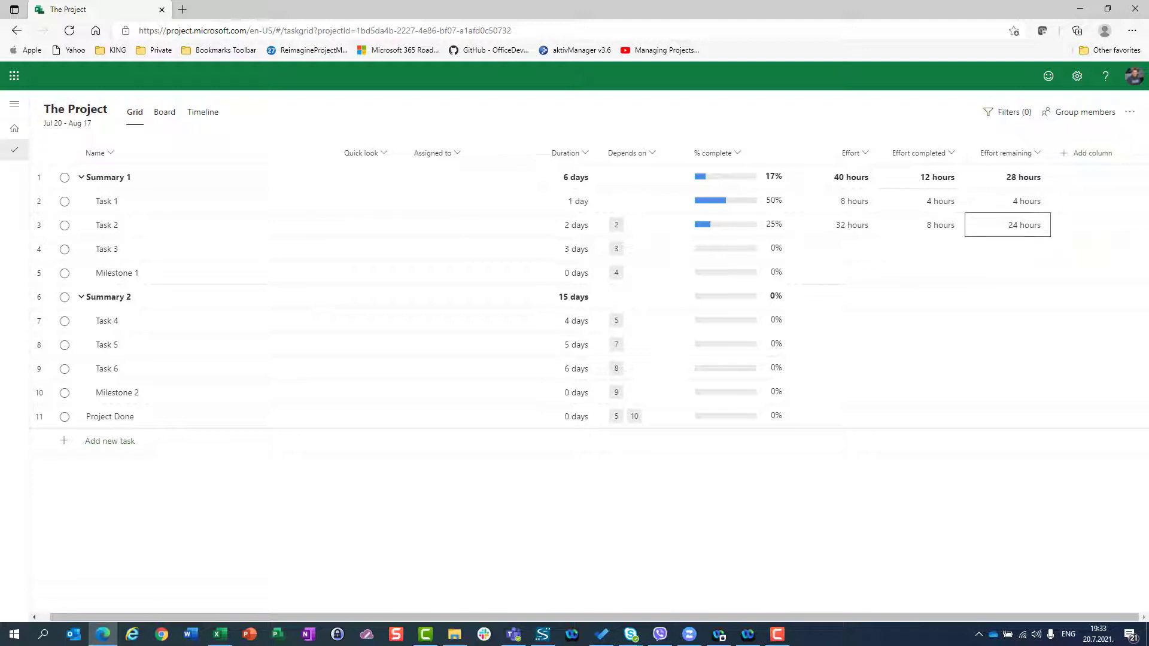
Step: Set Task 2's effort remaining to 40 hours
type("3")
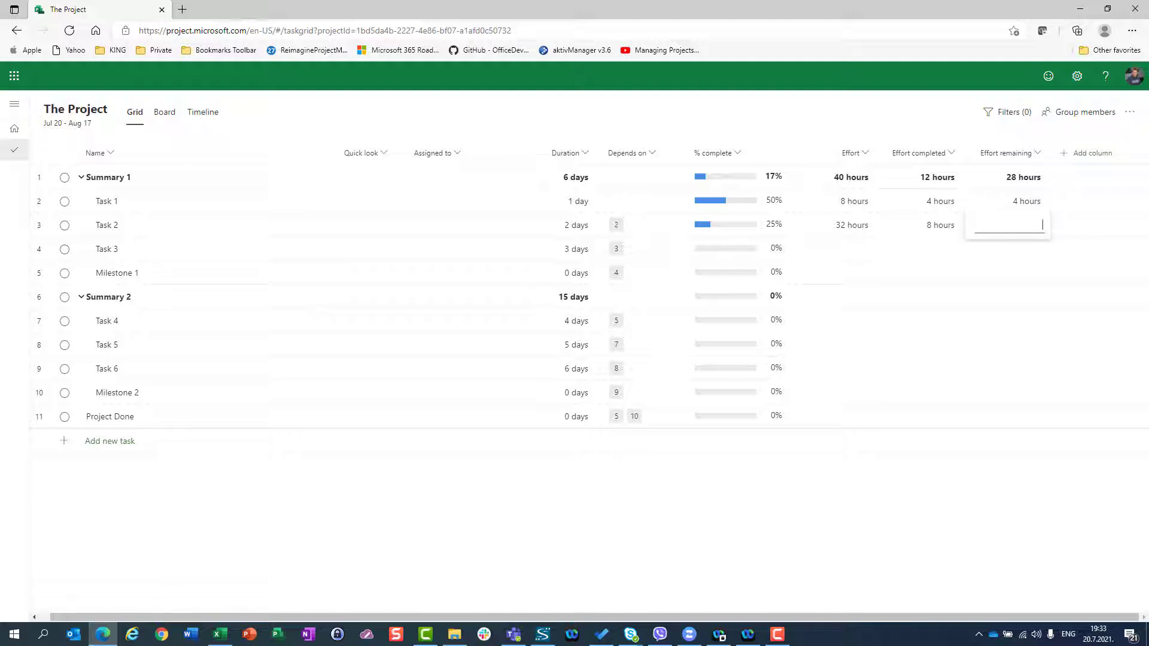
key("Escape")
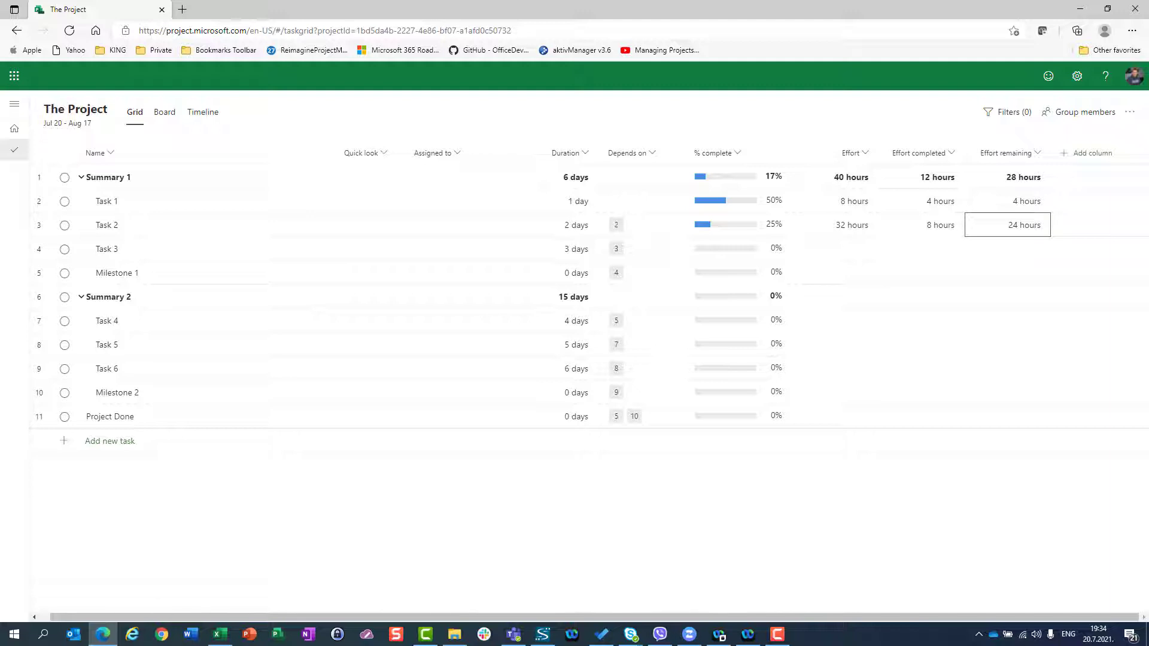
type("40")
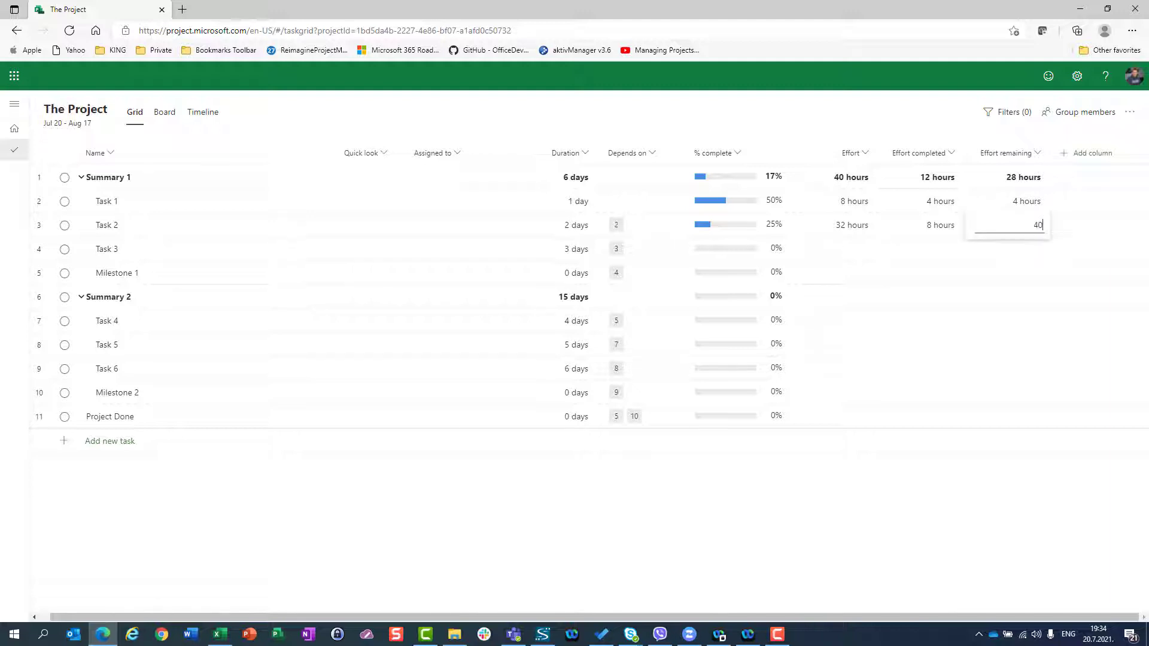
key("Return")
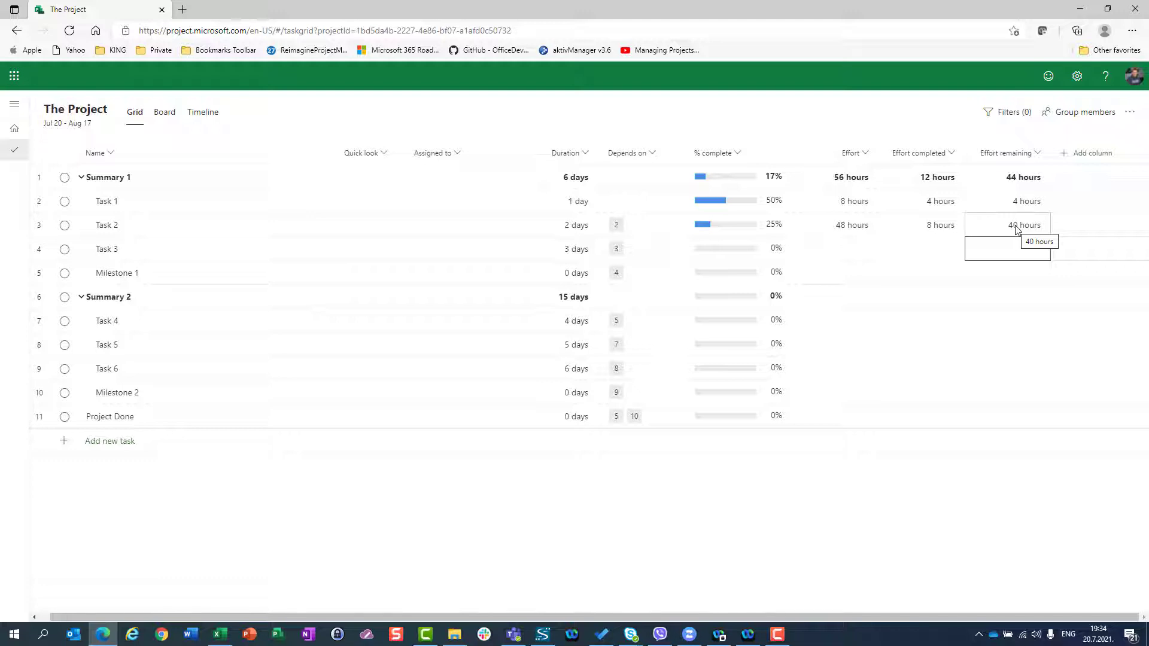
Step: Add the Dependents (after) column to the task grid
left_click(1079, 157)
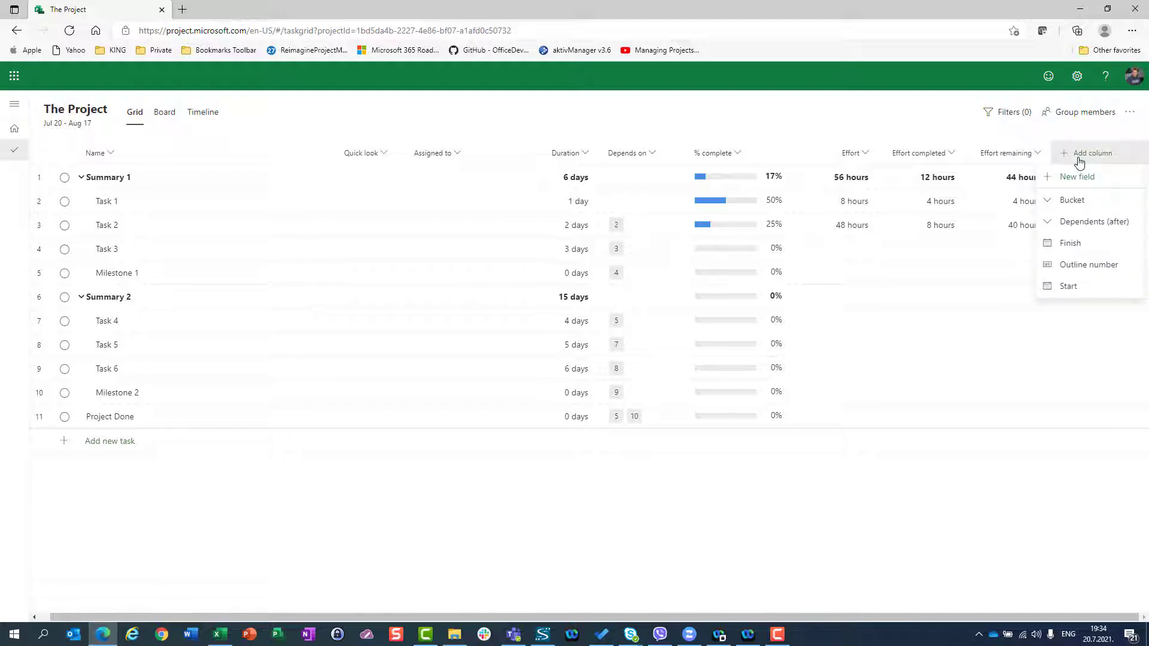
left_click(1081, 224)
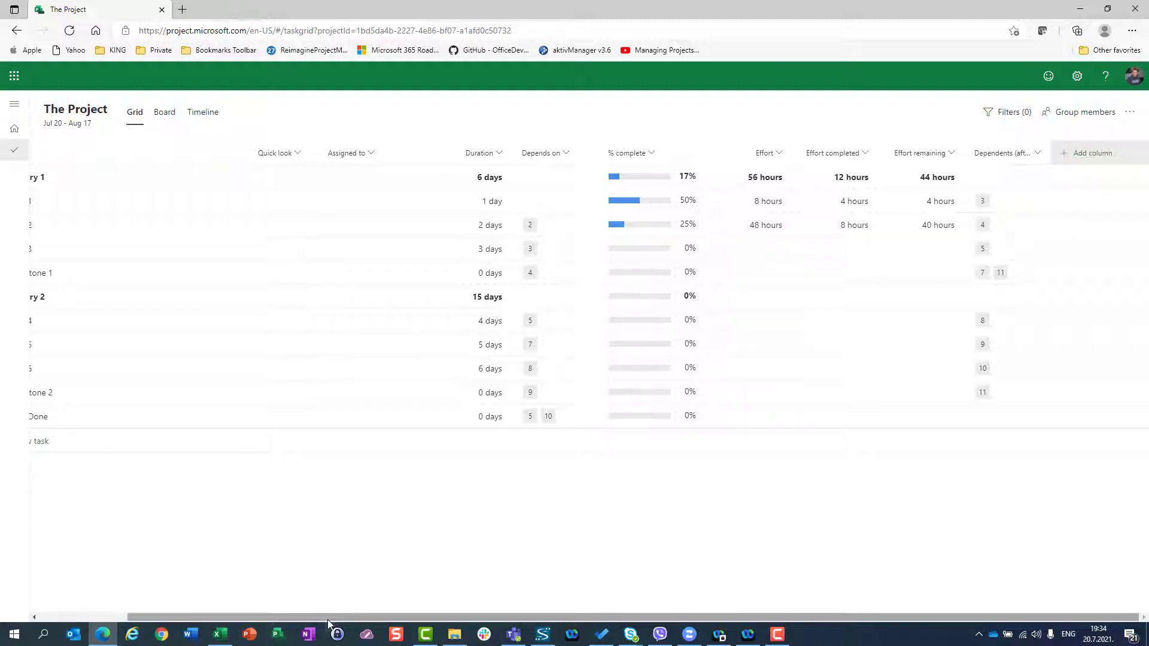
left_click_drag(328, 618, 270, 617)
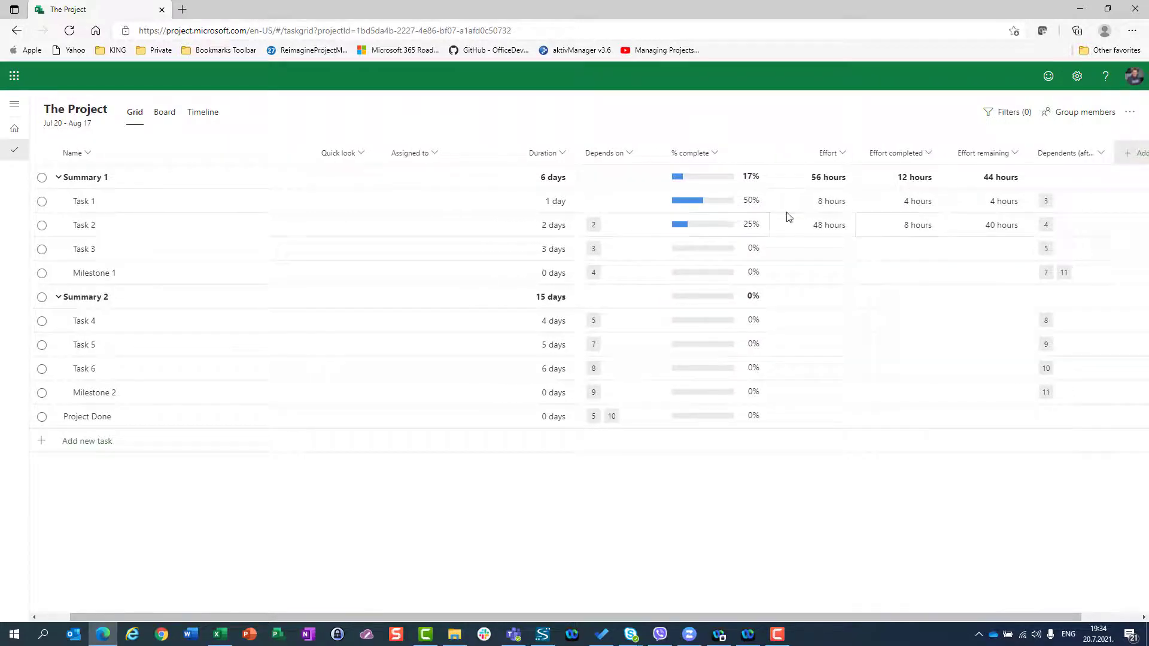
mouse_move(302, 228)
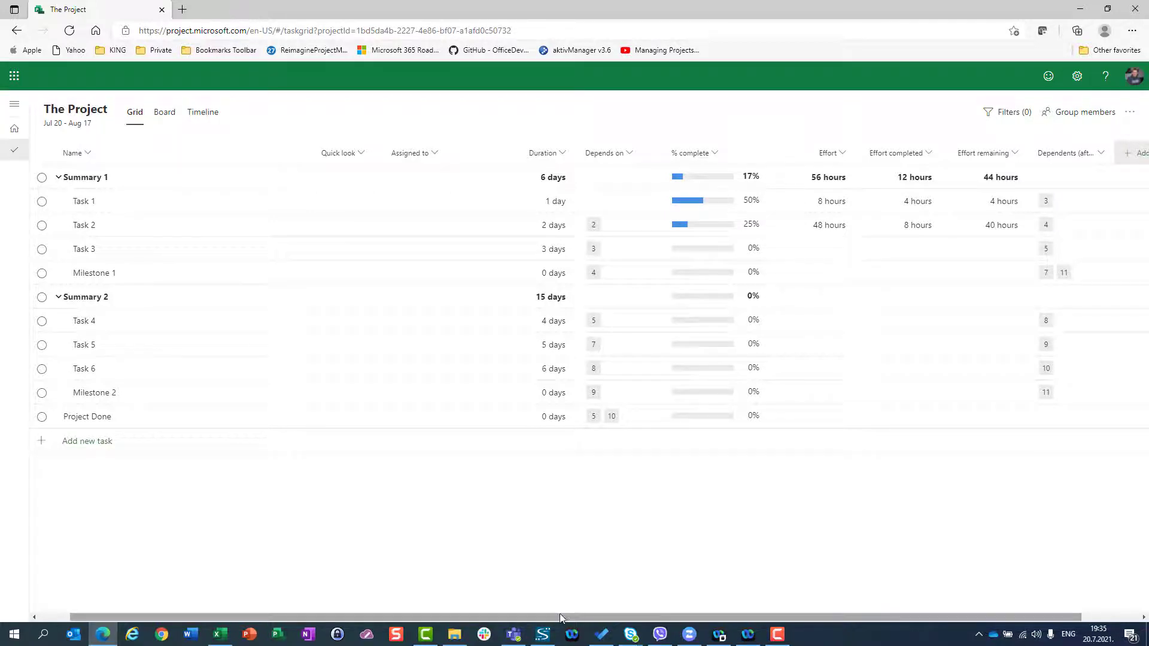
left_click_drag(559, 613, 529, 613)
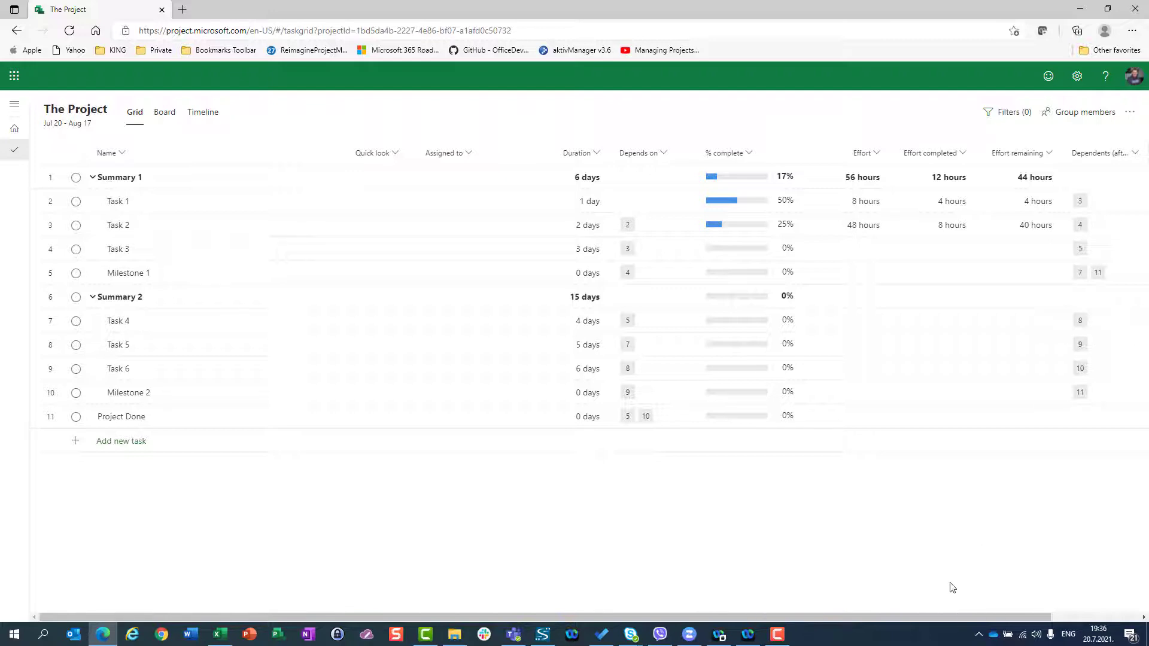
Step: Add the Bucket column to the task grid and hide it again
left_click_drag(940, 616, 1039, 613)
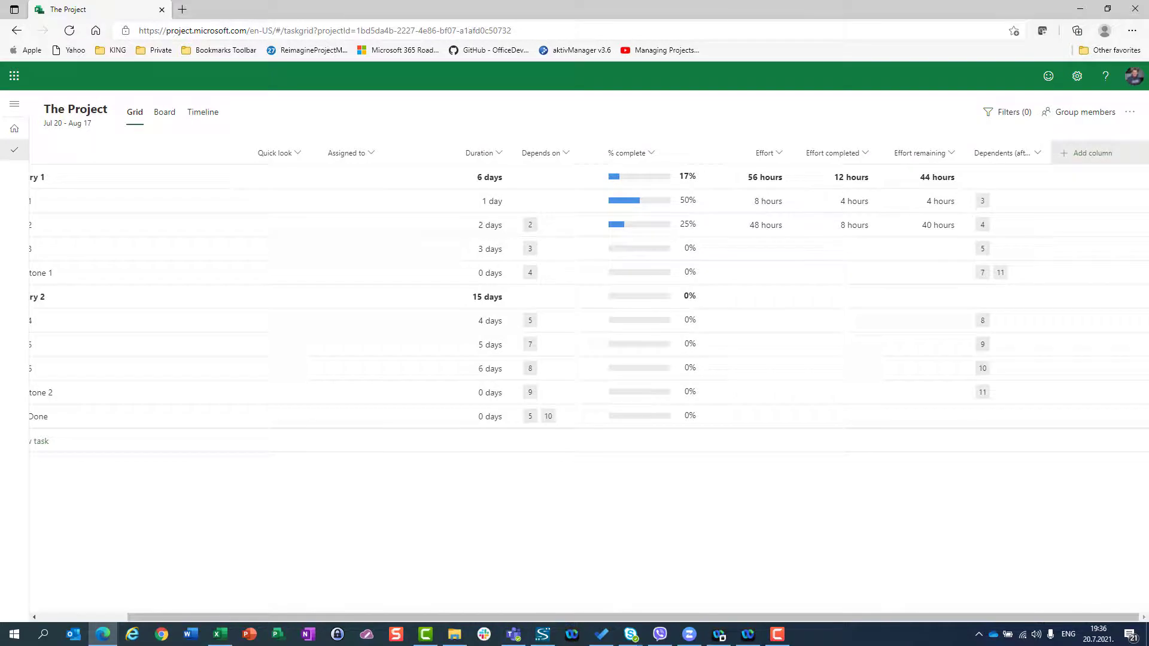
left_click(1086, 154)
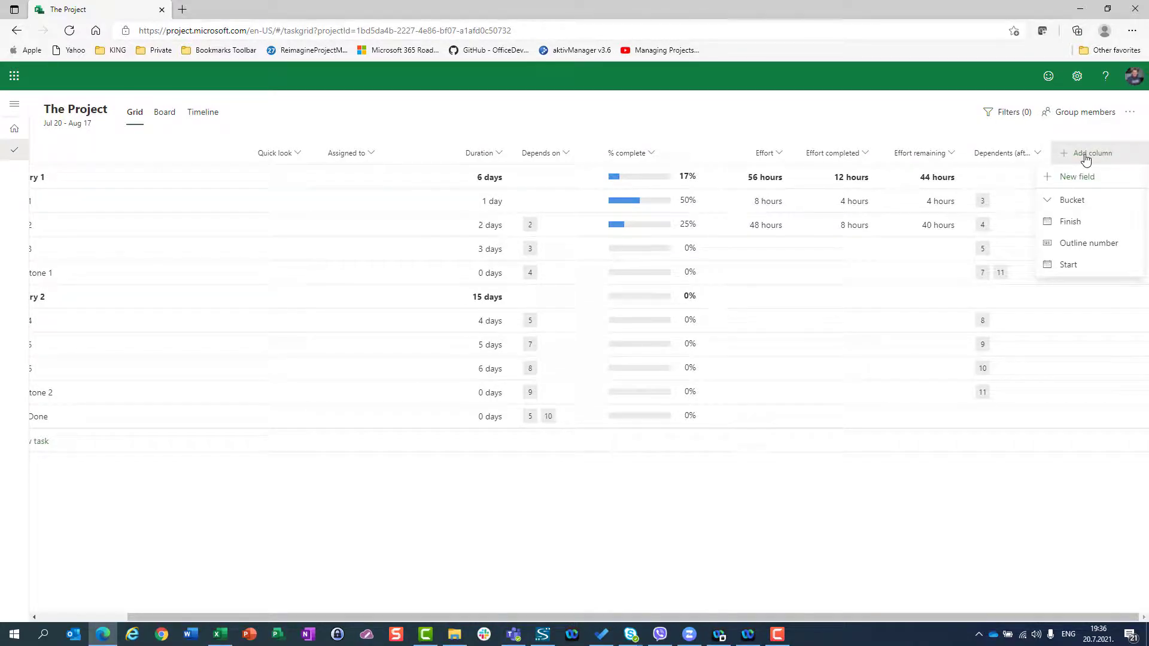
left_click(1058, 200)
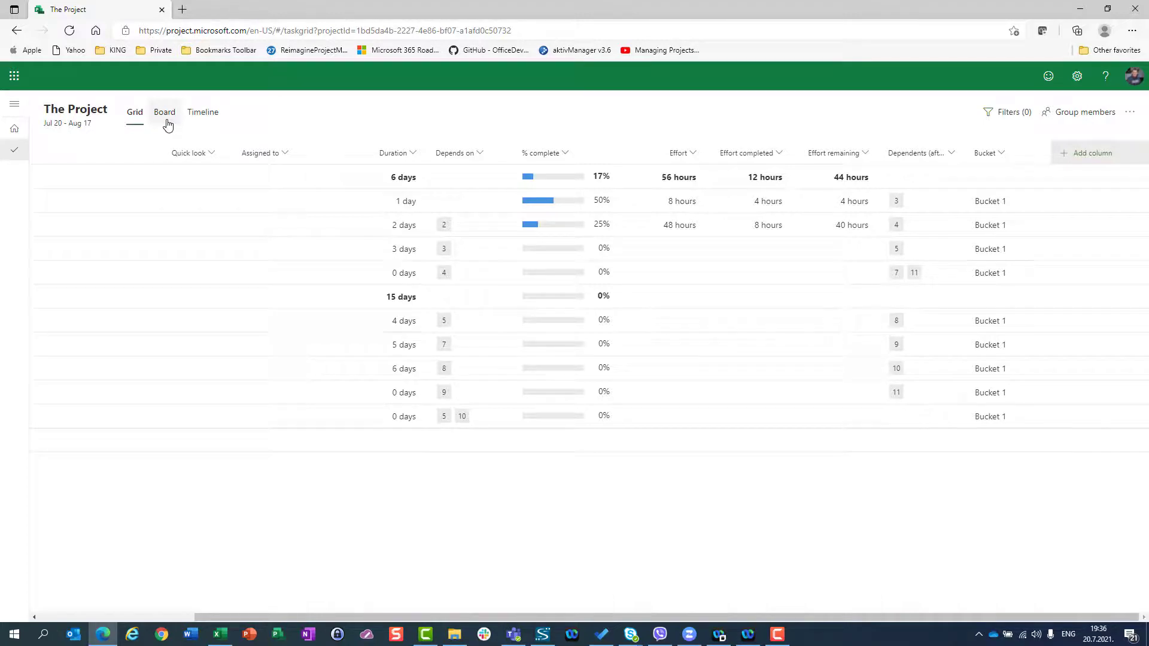
left_click(1010, 156)
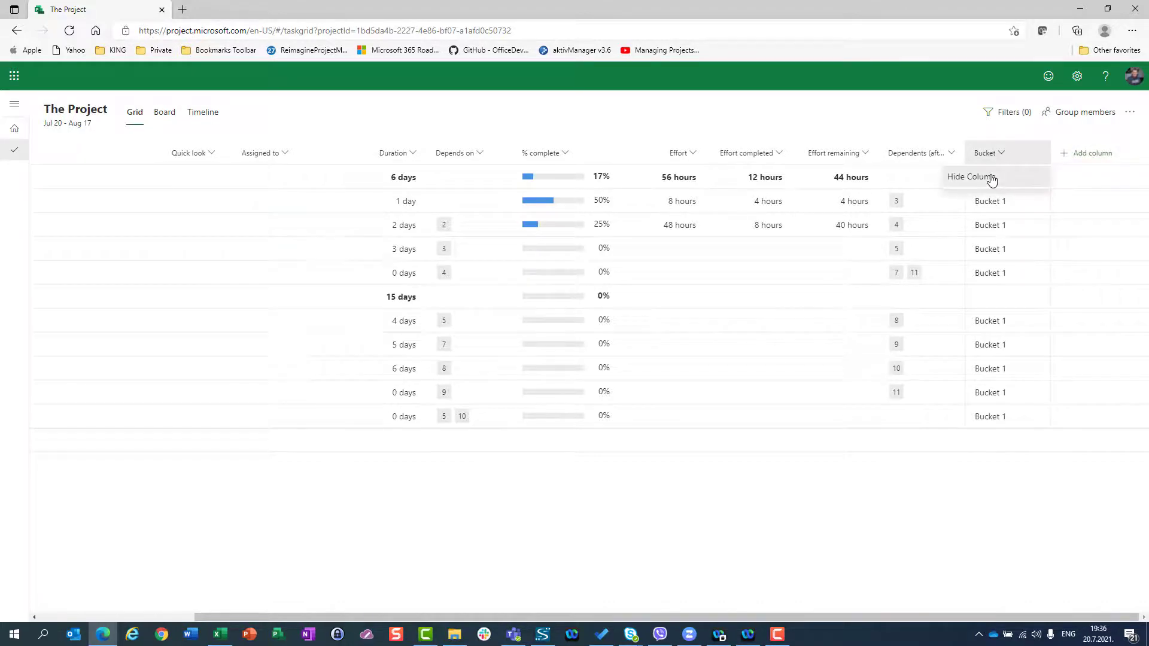
left_click(992, 178)
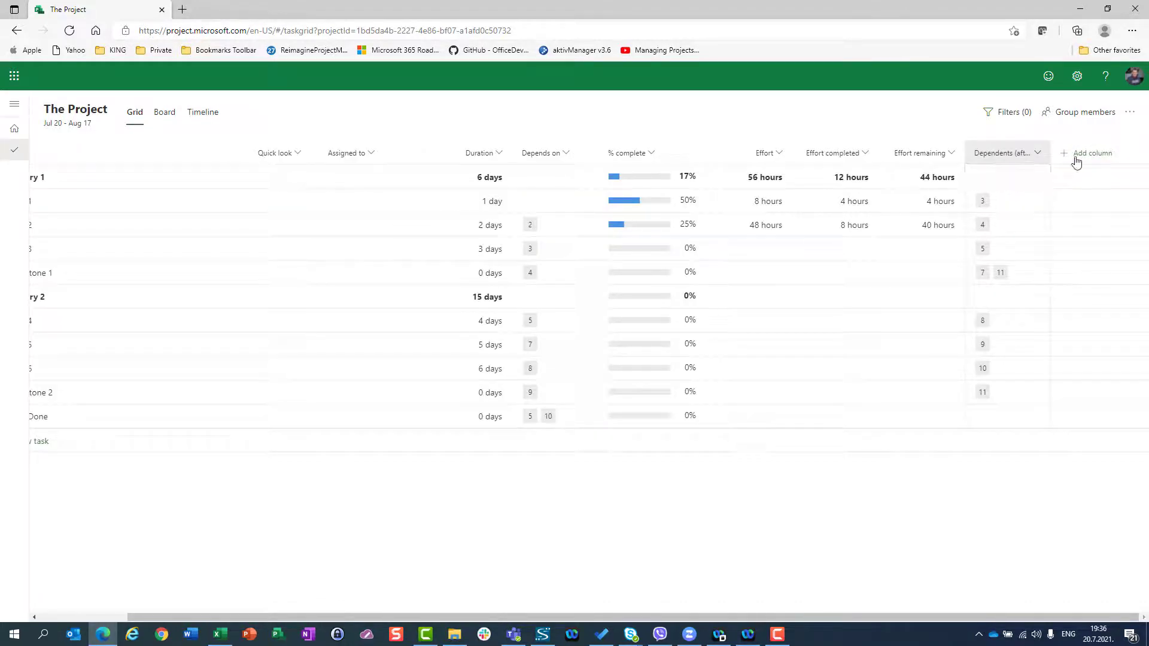
Step: Add the Start and Finish columns to the task grid
left_click(1080, 157)
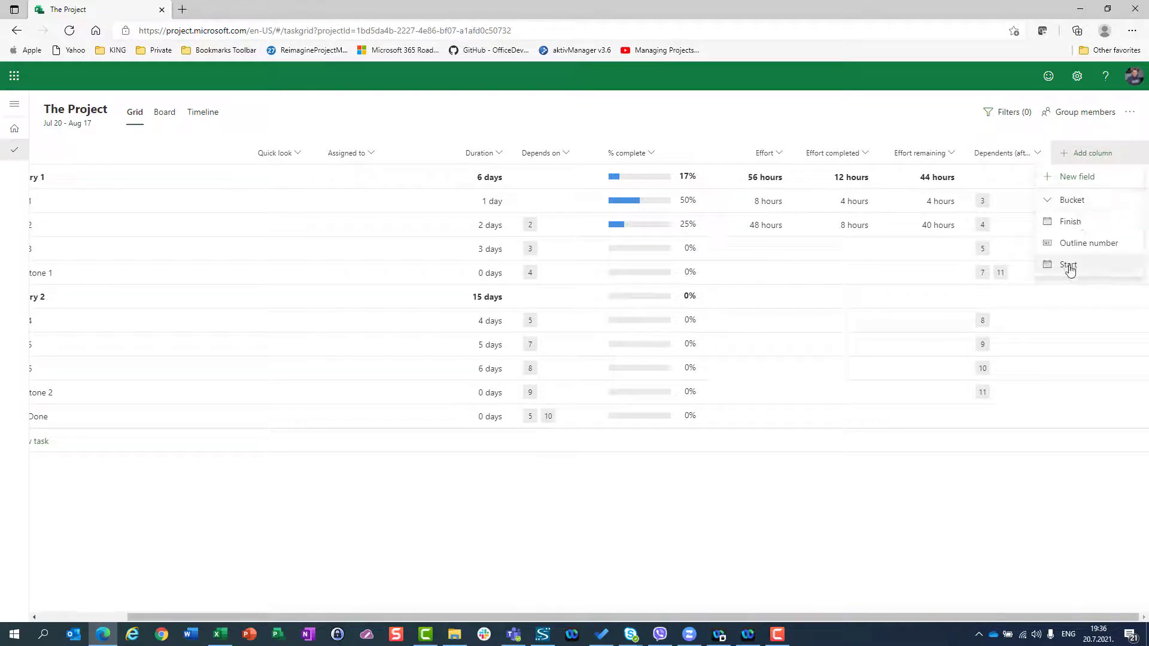
left_click(1069, 266)
left_click(1091, 155)
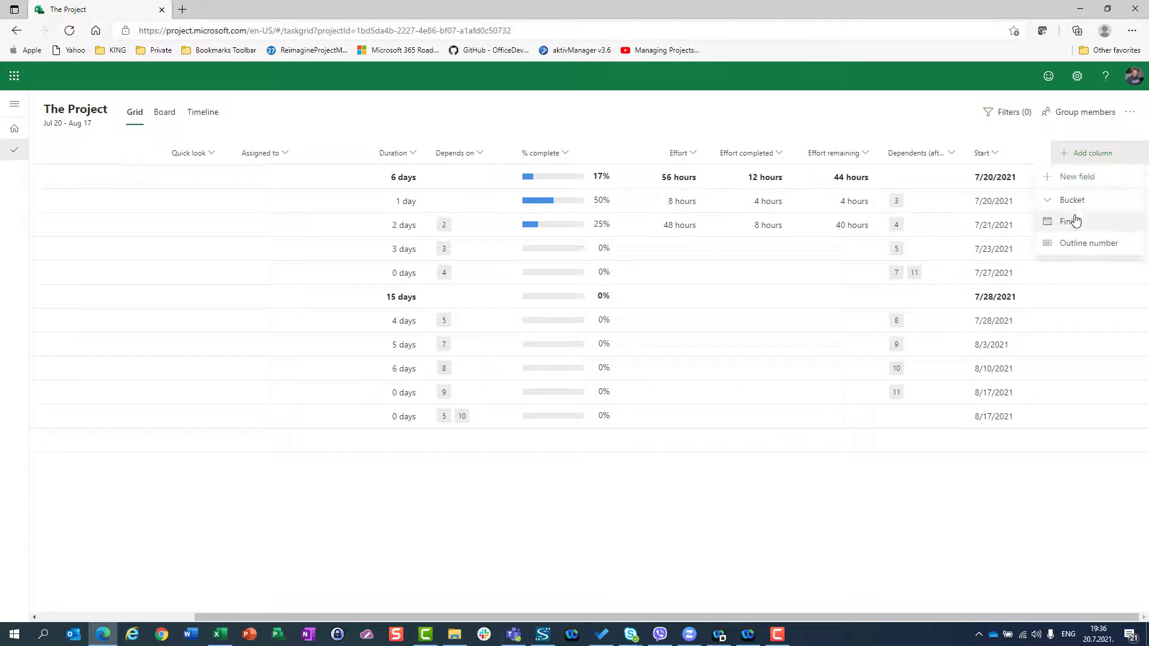
left_click(1074, 223)
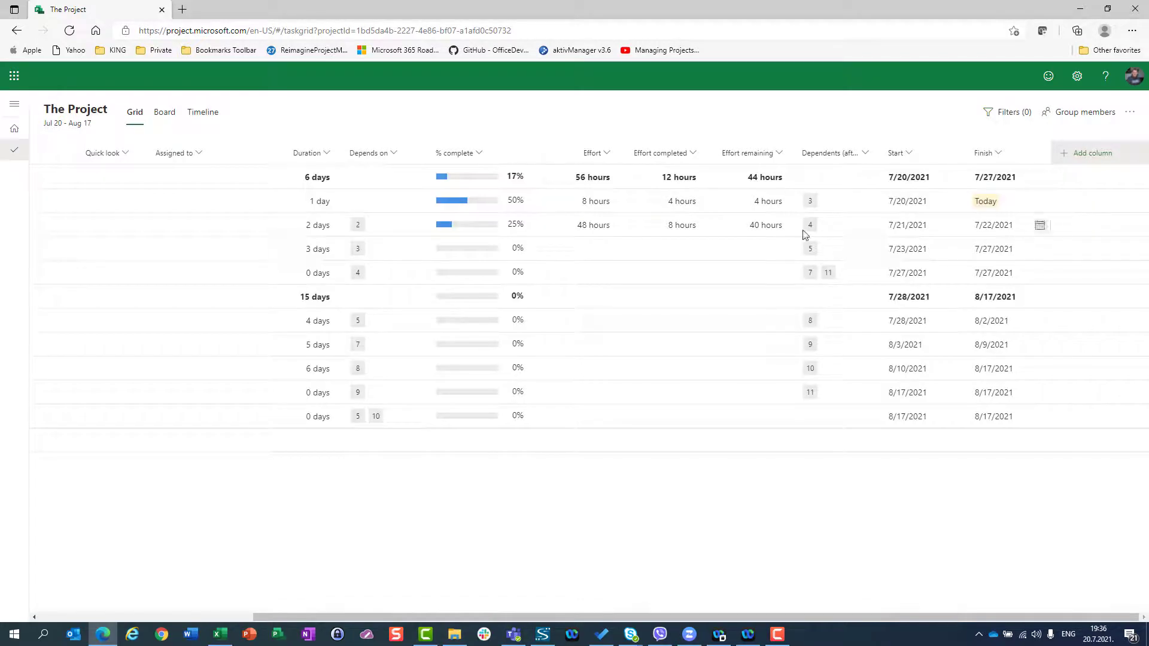
left_click(160, 208)
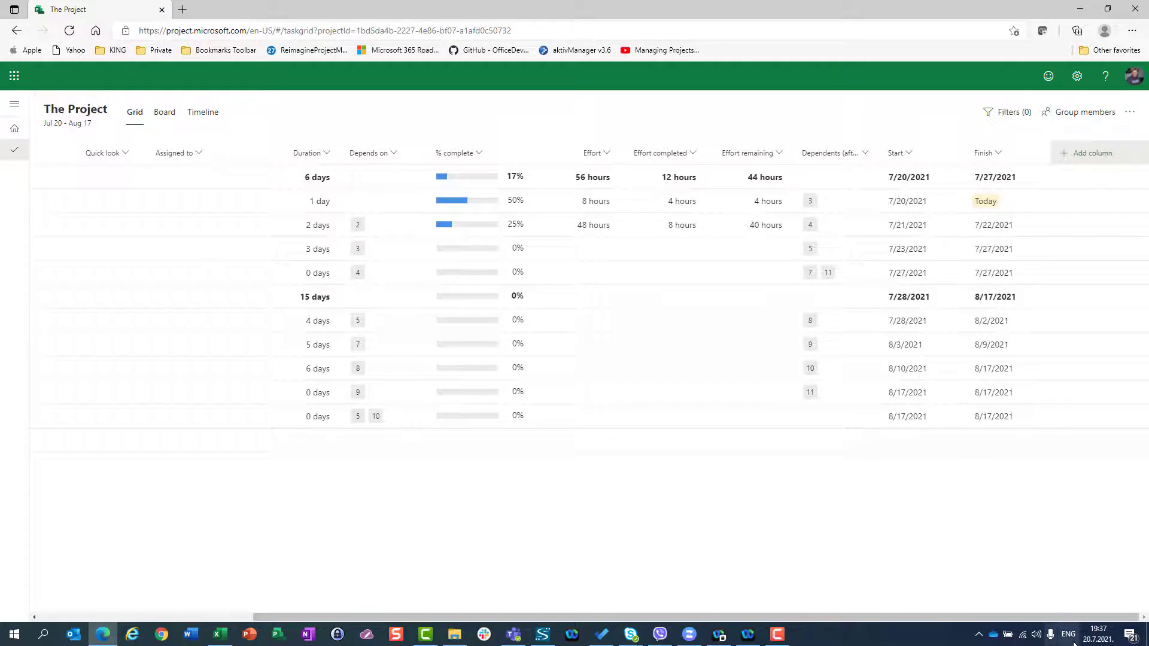
Step: Set the project's start date to 07/12/2021 in the project details
left_click(75, 114)
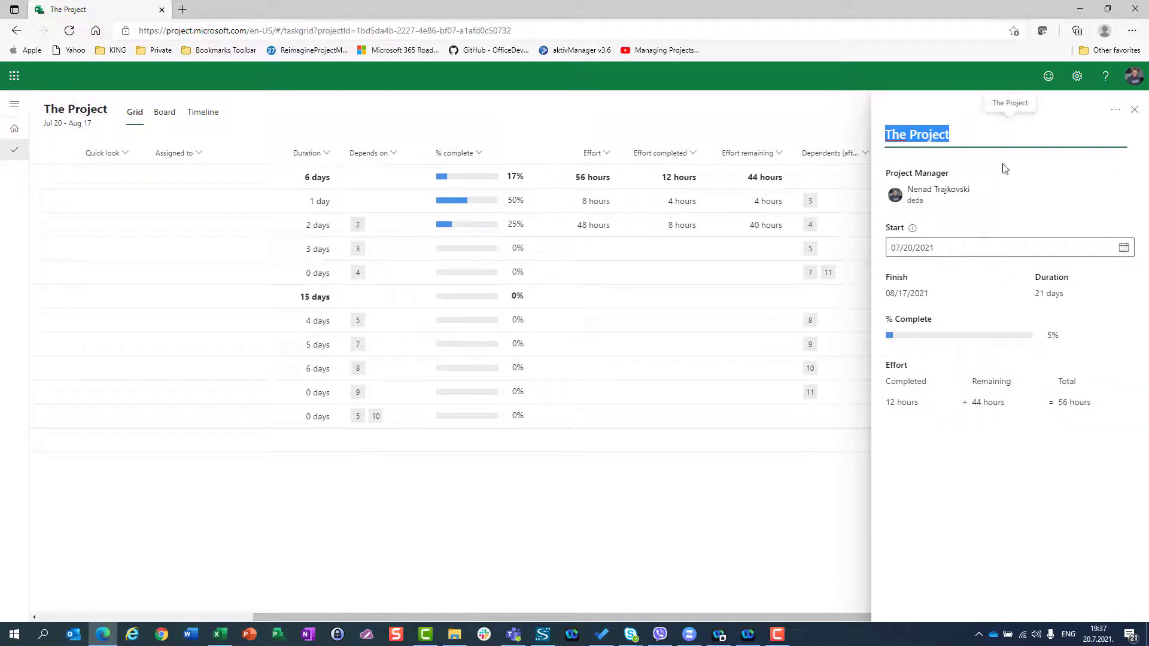
left_click(1124, 249)
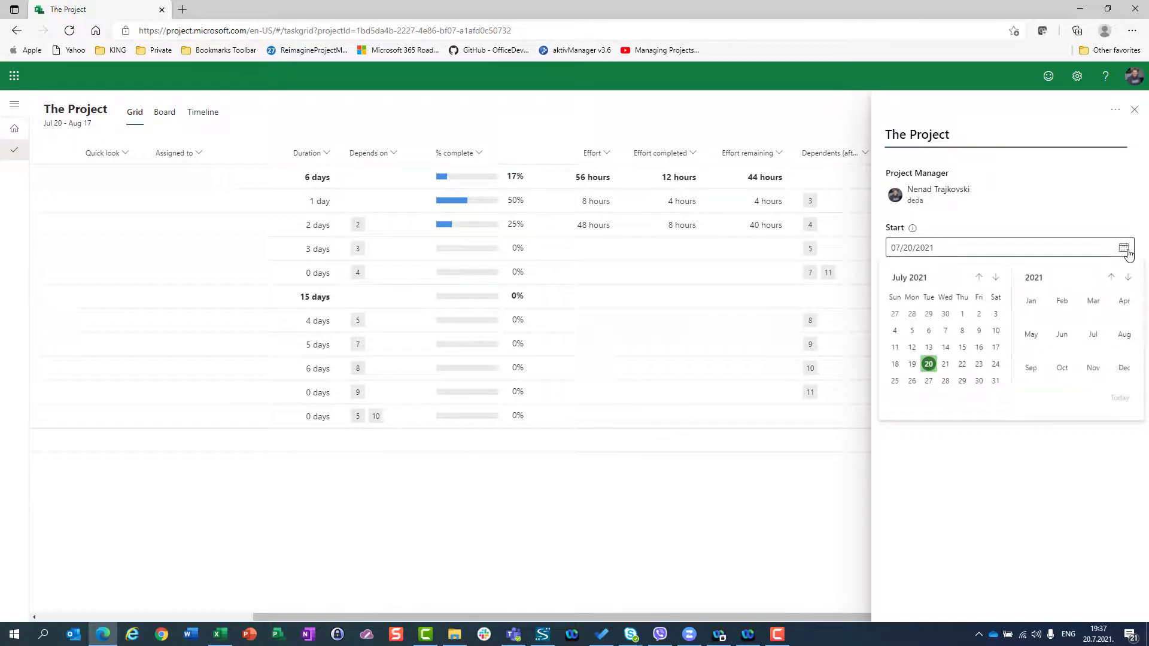
left_click(912, 350)
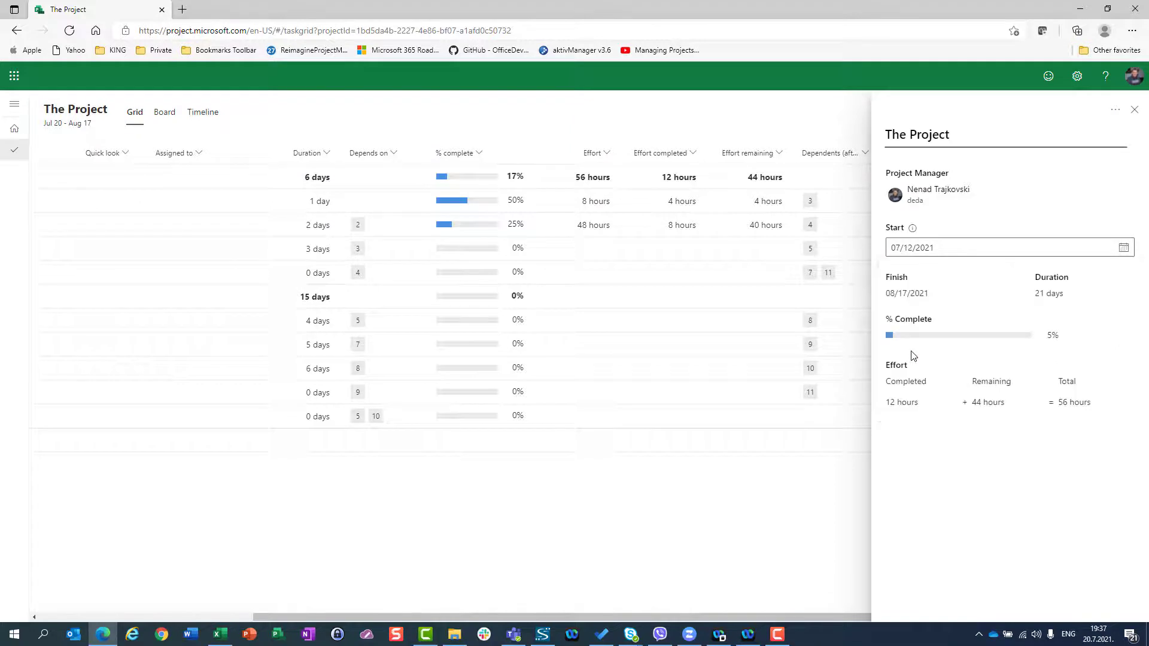
left_click(1135, 110)
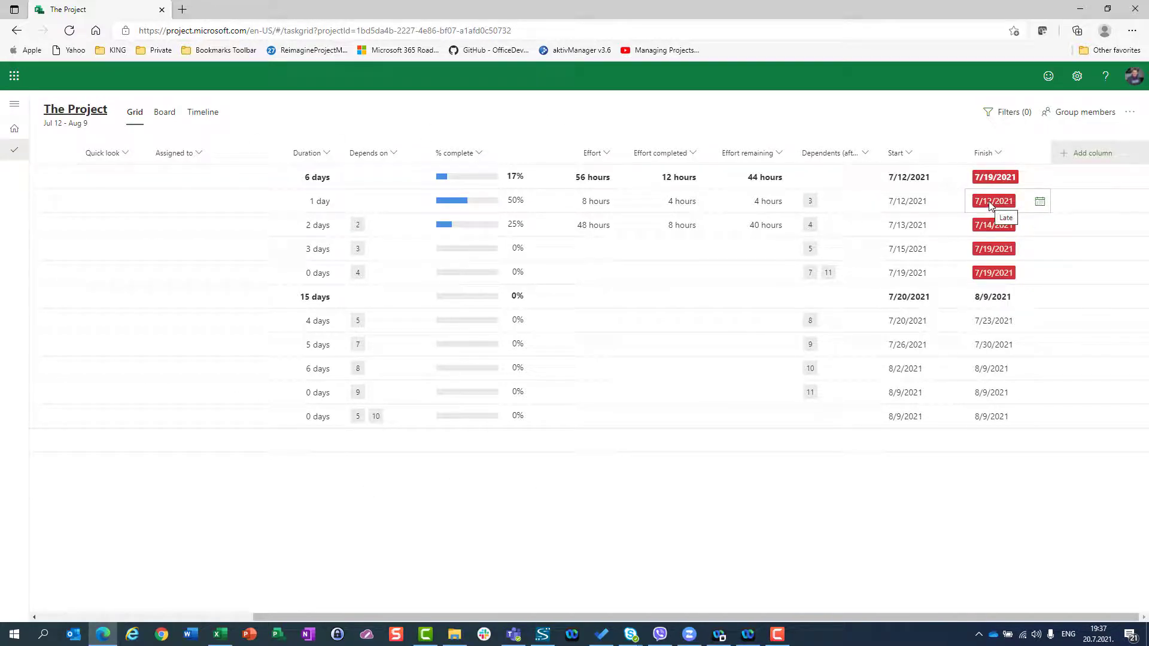
Step: Change the project's start date back to 07/20/2021 and close the project details
left_click(77, 113)
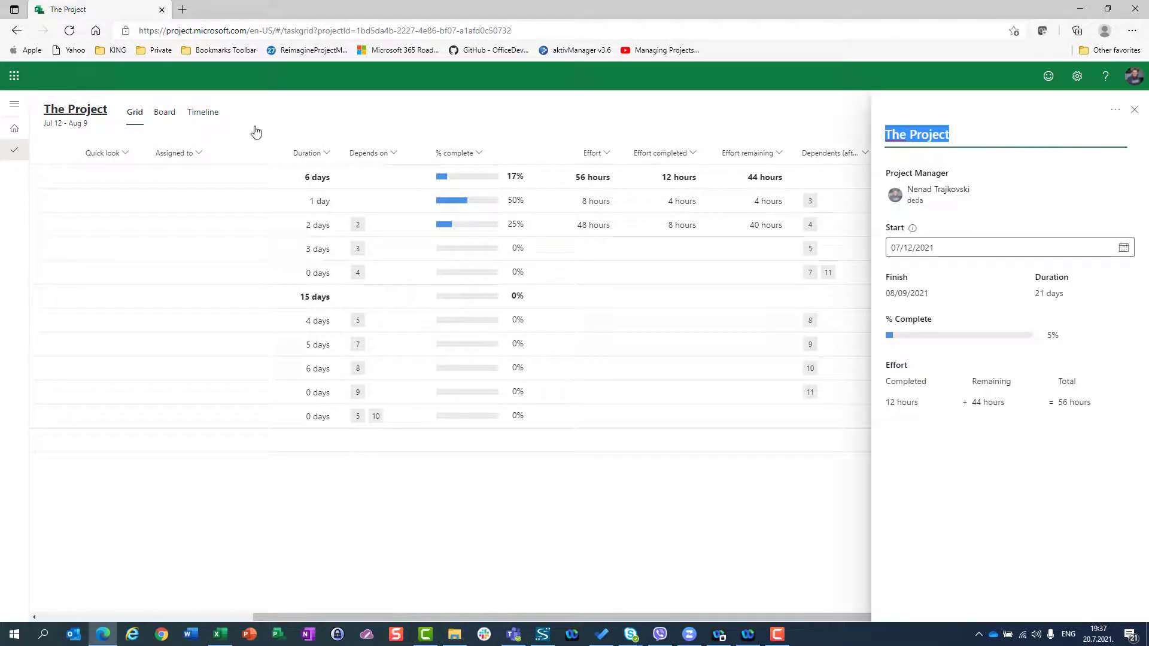
left_click(664, 340)
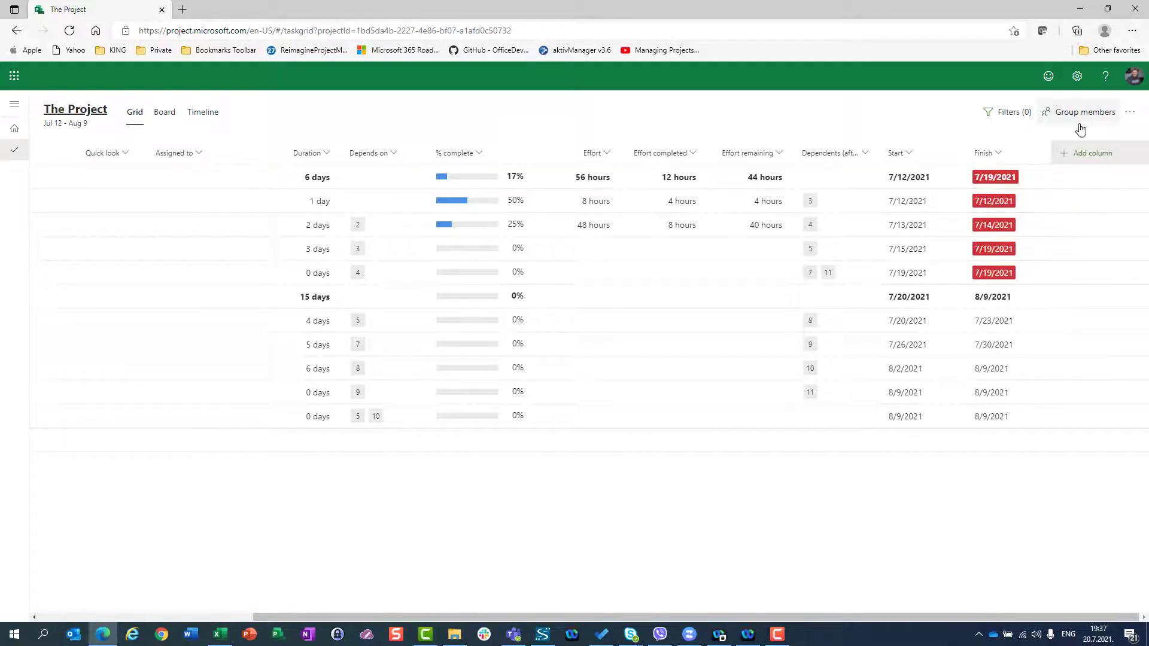
left_click(57, 111)
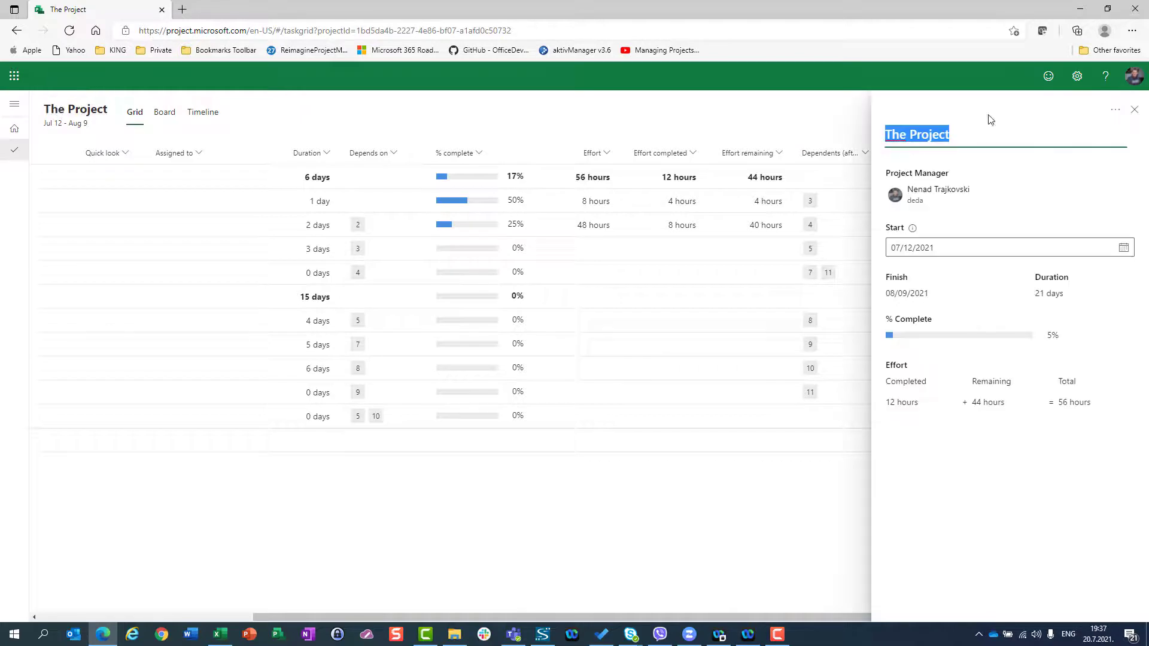
left_click(1124, 249)
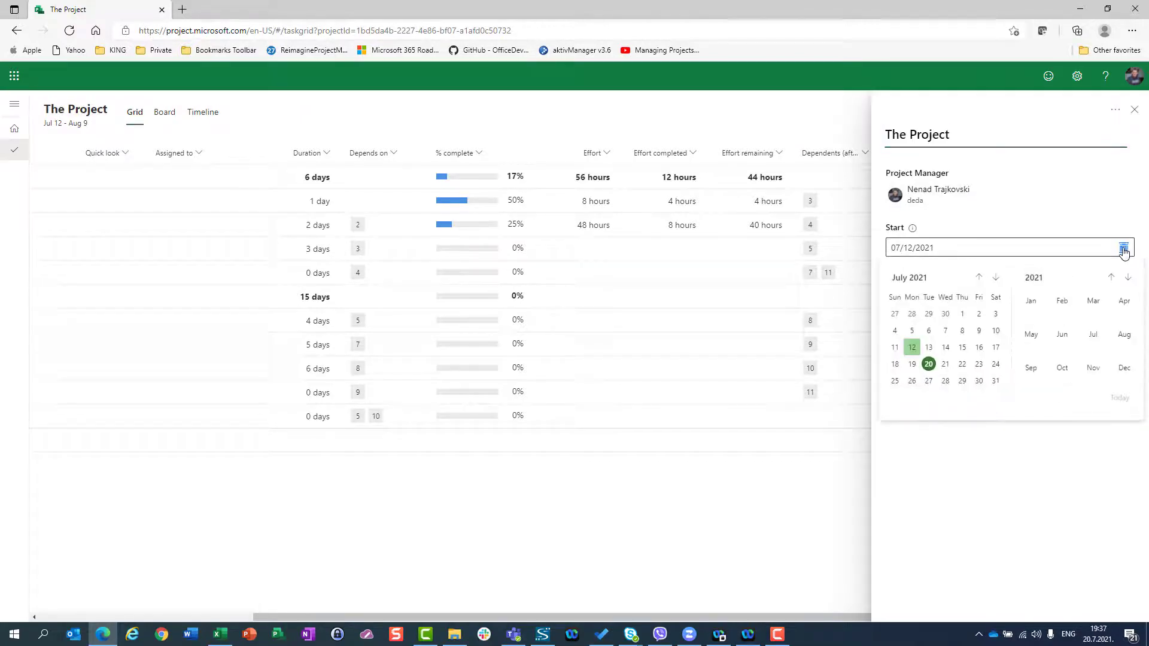
left_click(928, 363)
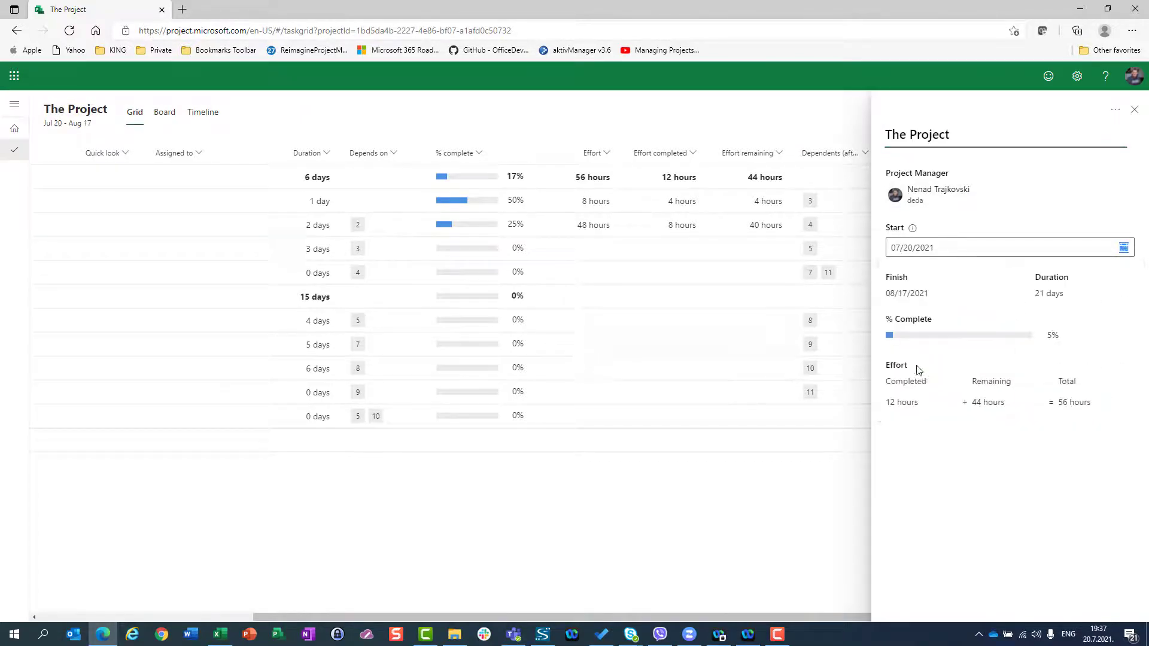
left_click(1135, 112)
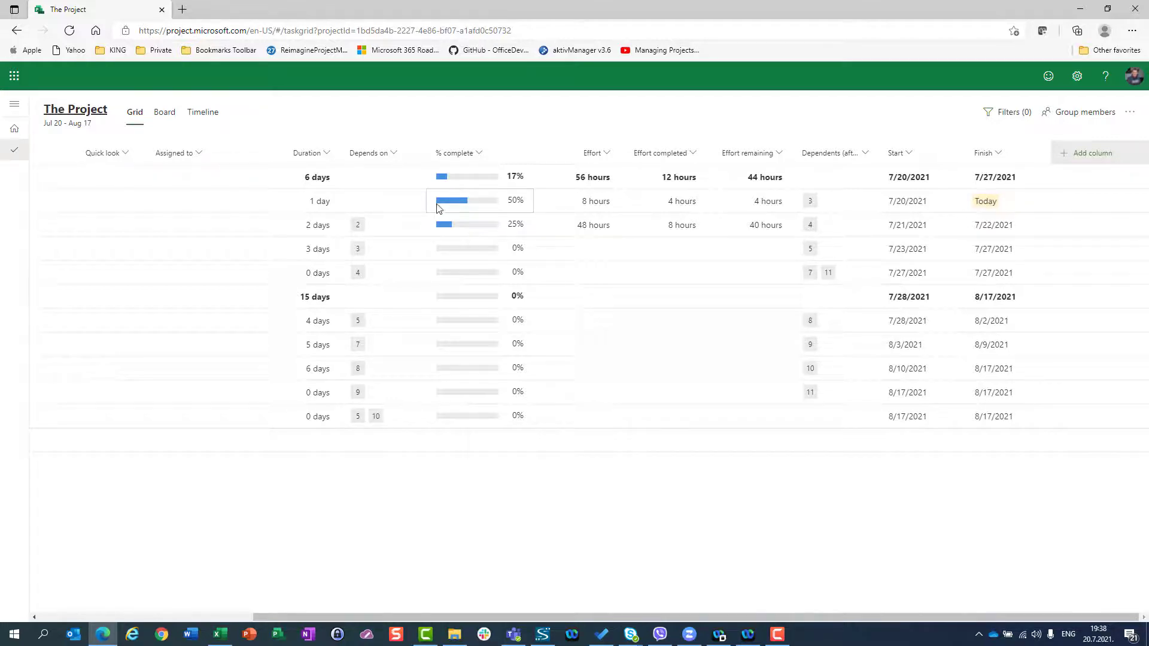
Step: Add the Outline number column to the task grid
mouse_move(452, 200)
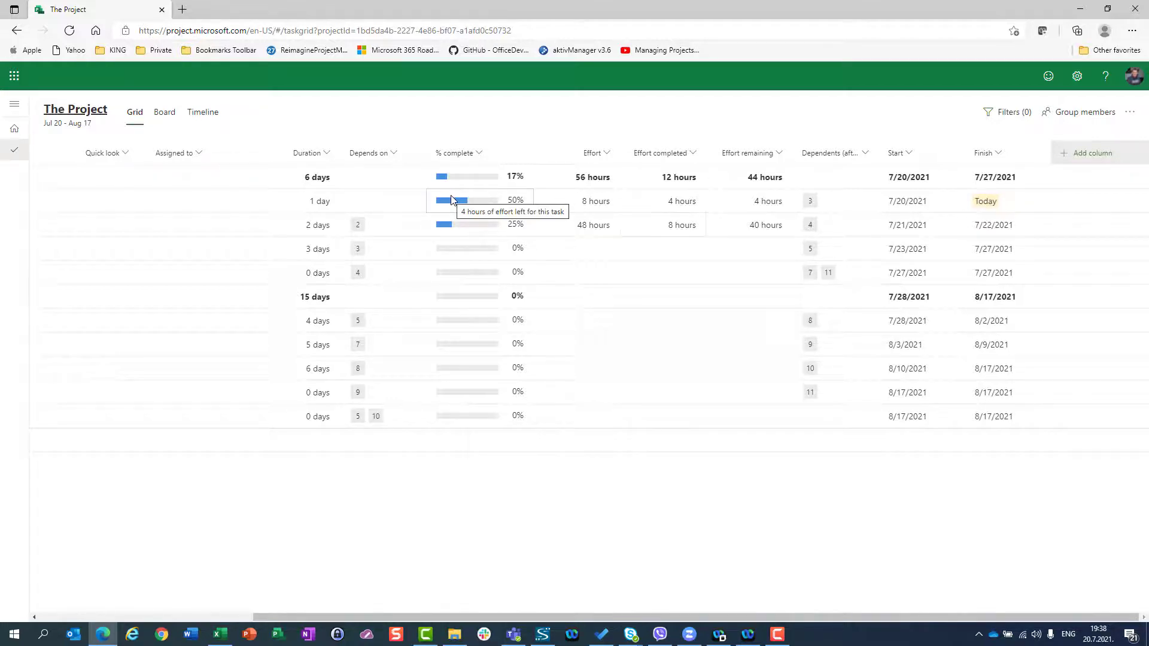
mouse_move(991, 204)
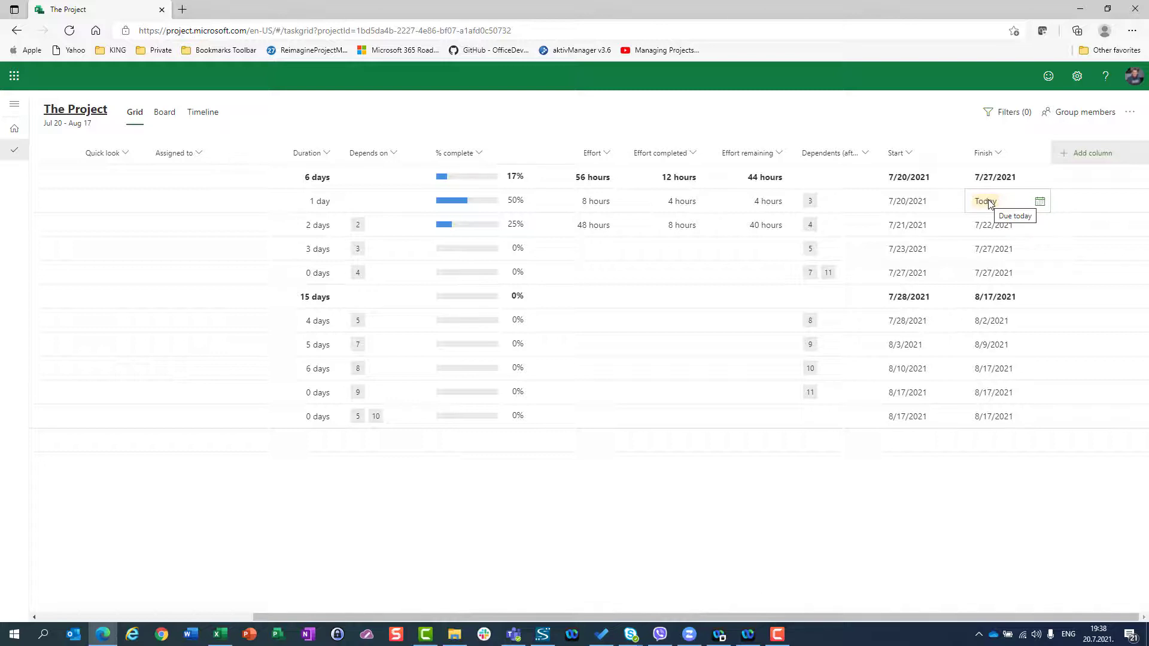
left_click(1075, 159)
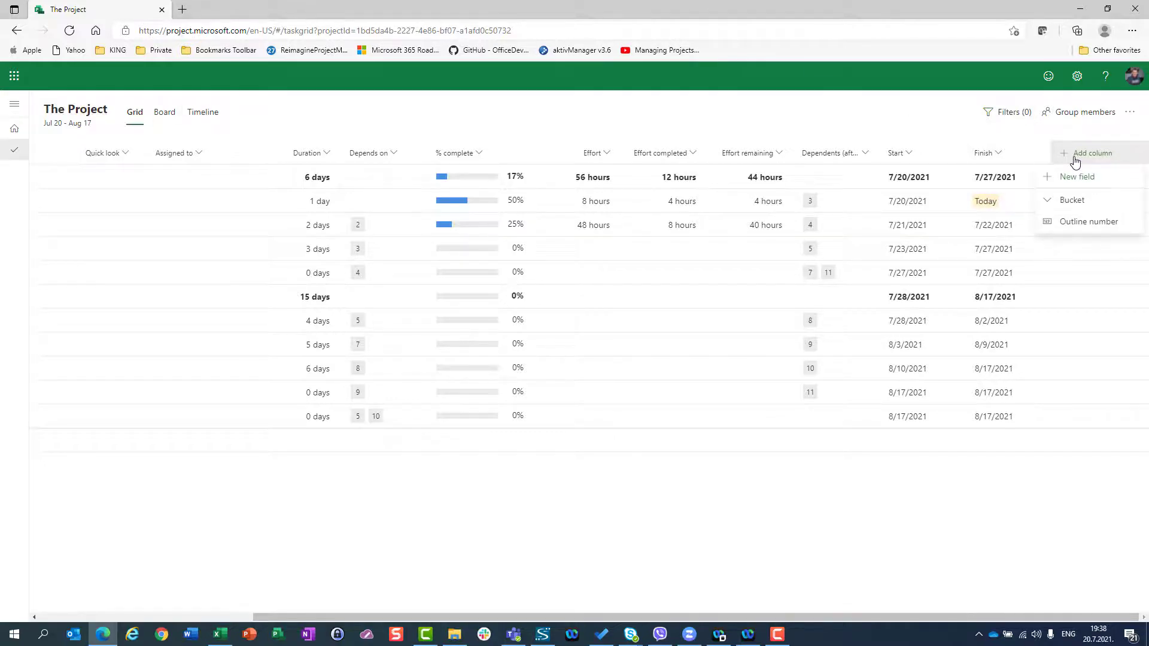
left_click(1062, 222)
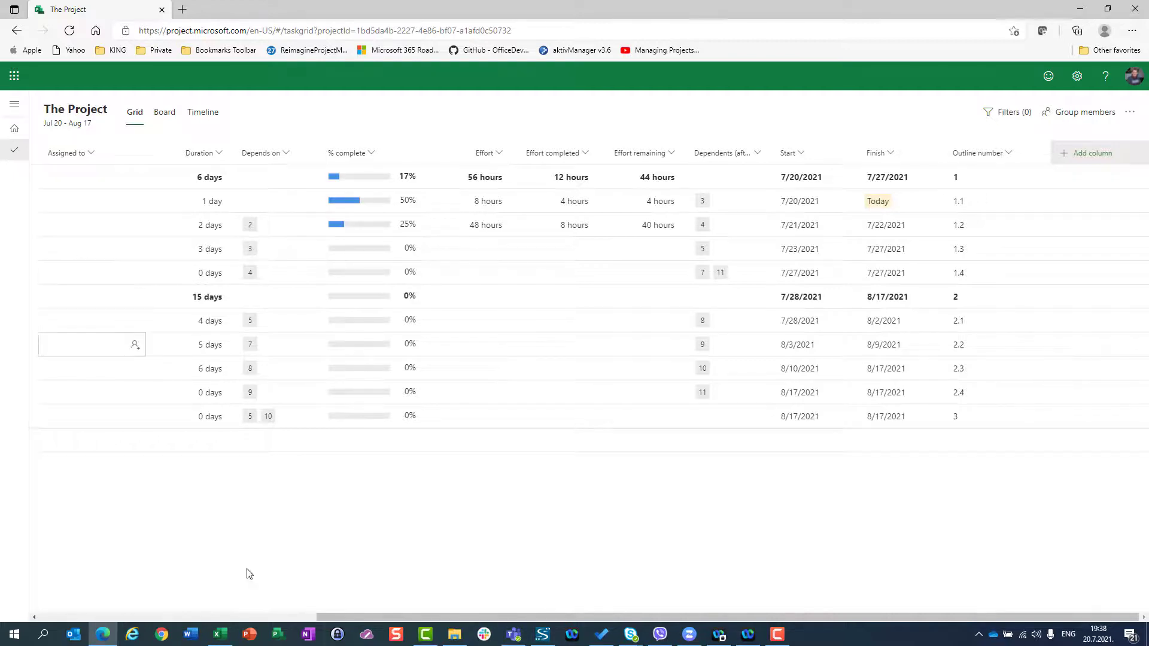
Step: Hide the Quick look and Assigned to columns in the task grid
left_click_drag(383, 624, 334, 621)
left_click_drag(218, 607, 715, 619)
left_click_drag(455, 617, 213, 603)
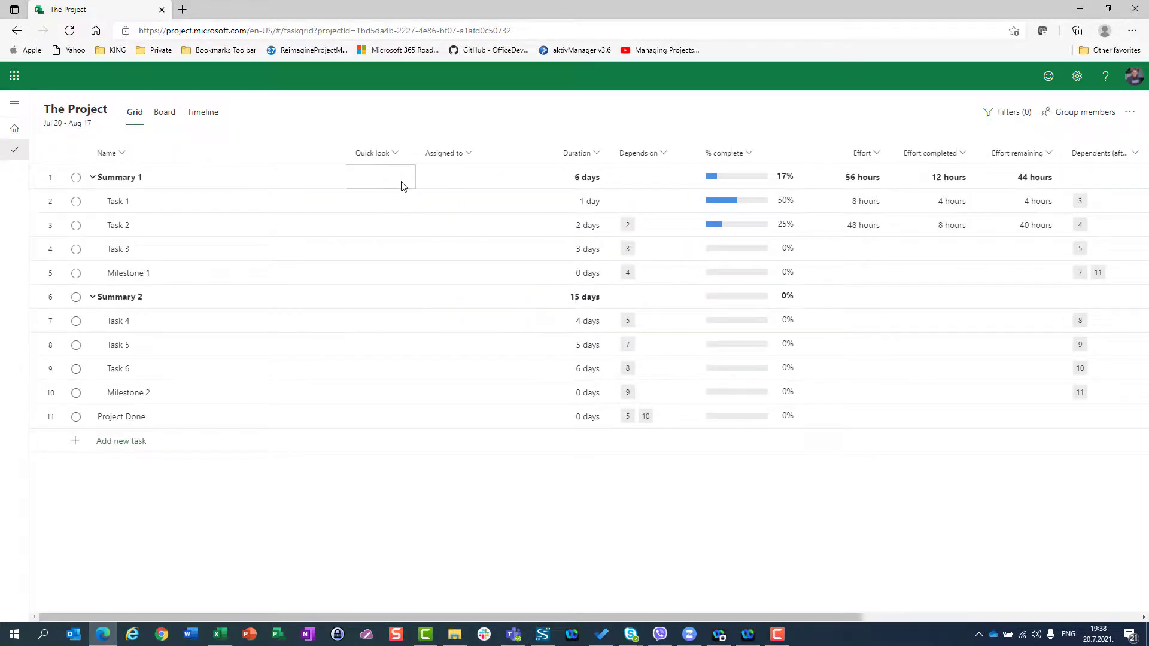
left_click(394, 154)
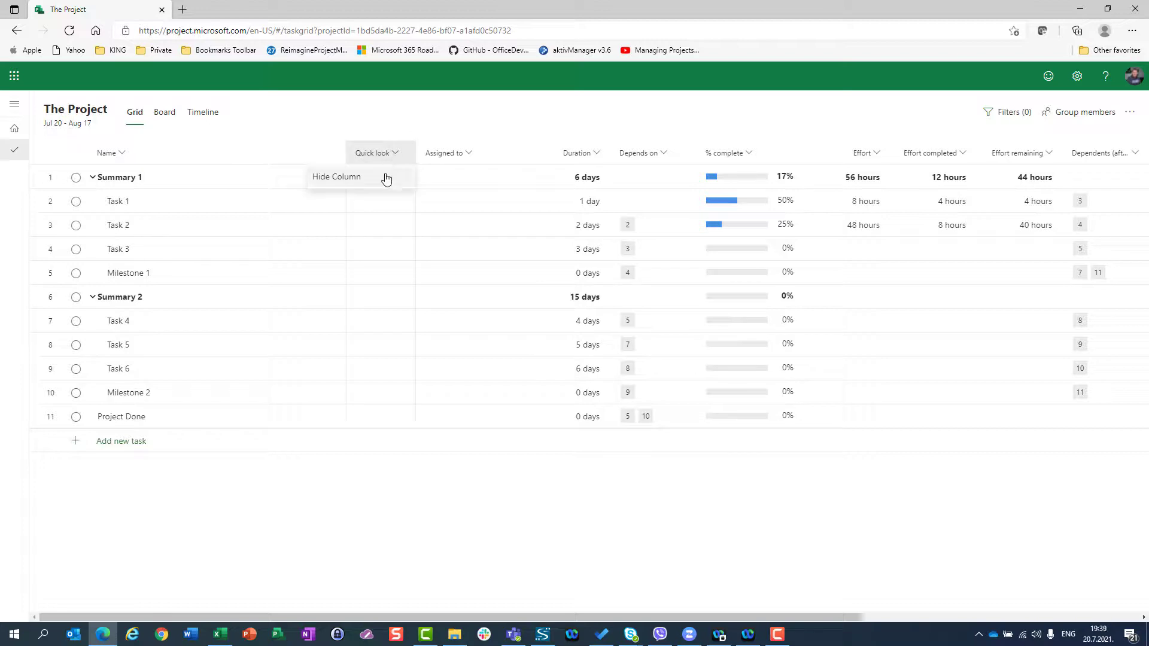
left_click(385, 178)
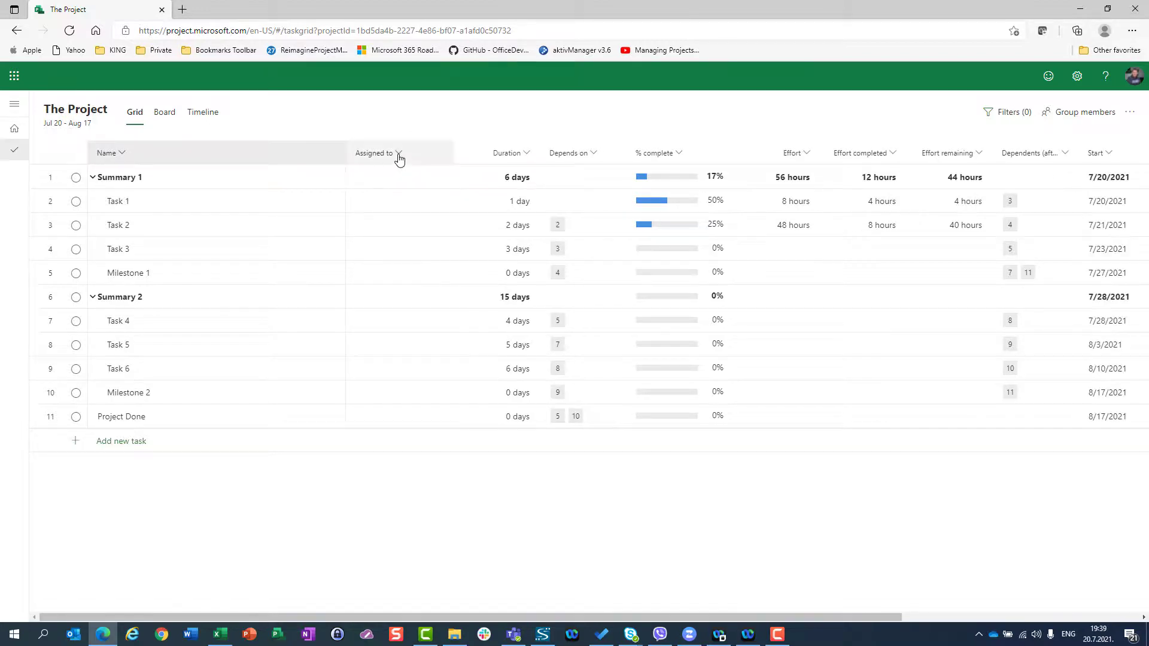
left_click(399, 157)
left_click(384, 178)
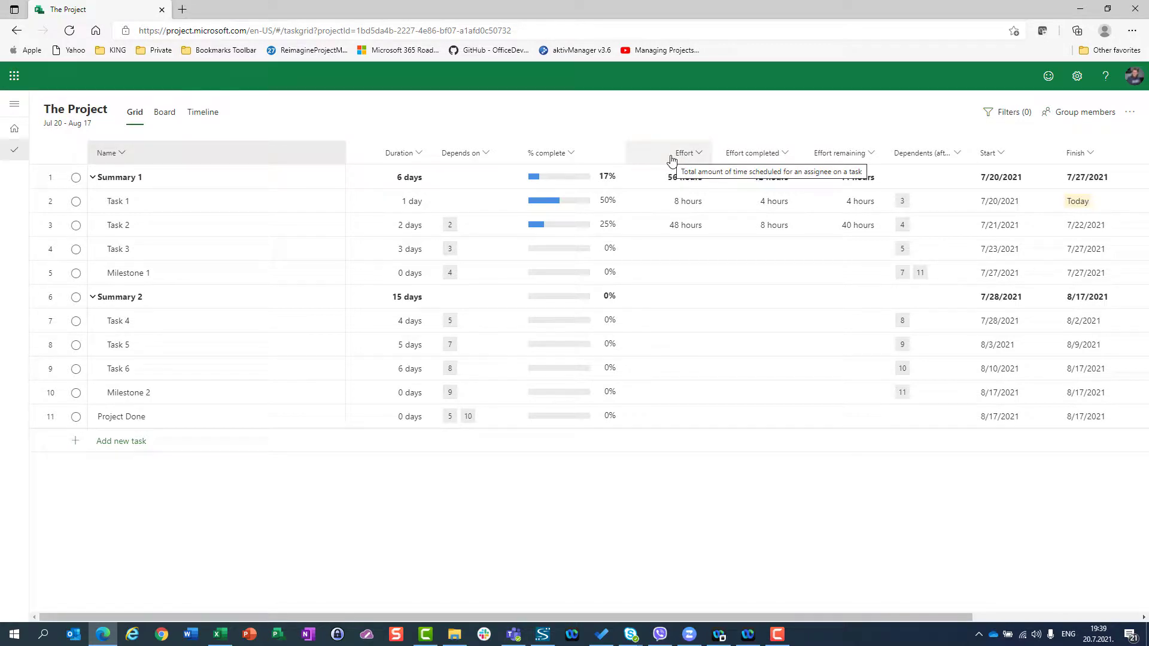
Step: Reorder the grid columns so Effort, Start and Finish follow Duration, ahead of Depends on
left_click_drag(672, 160, 481, 163)
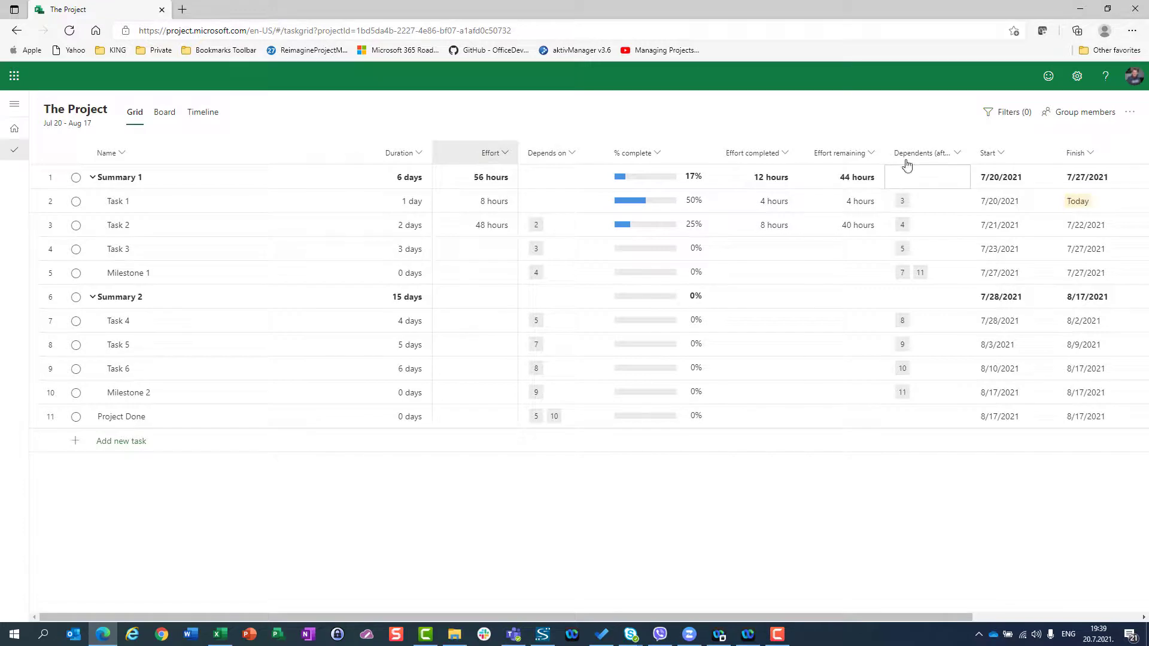
left_click_drag(985, 160, 542, 154)
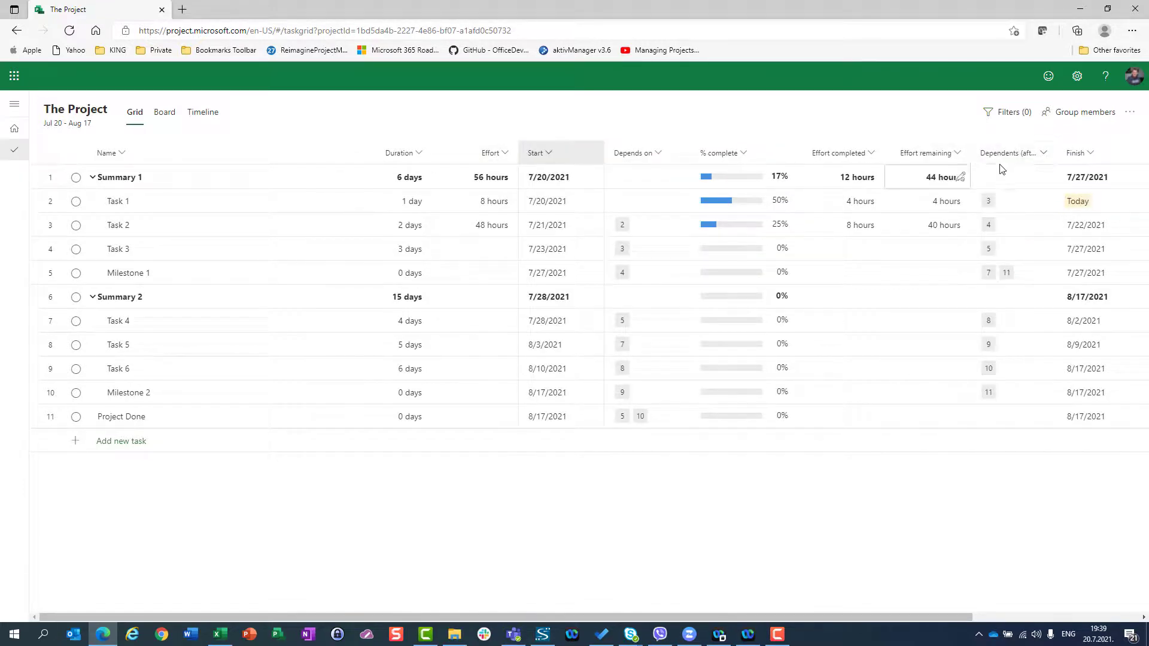
left_click_drag(1076, 153, 635, 154)
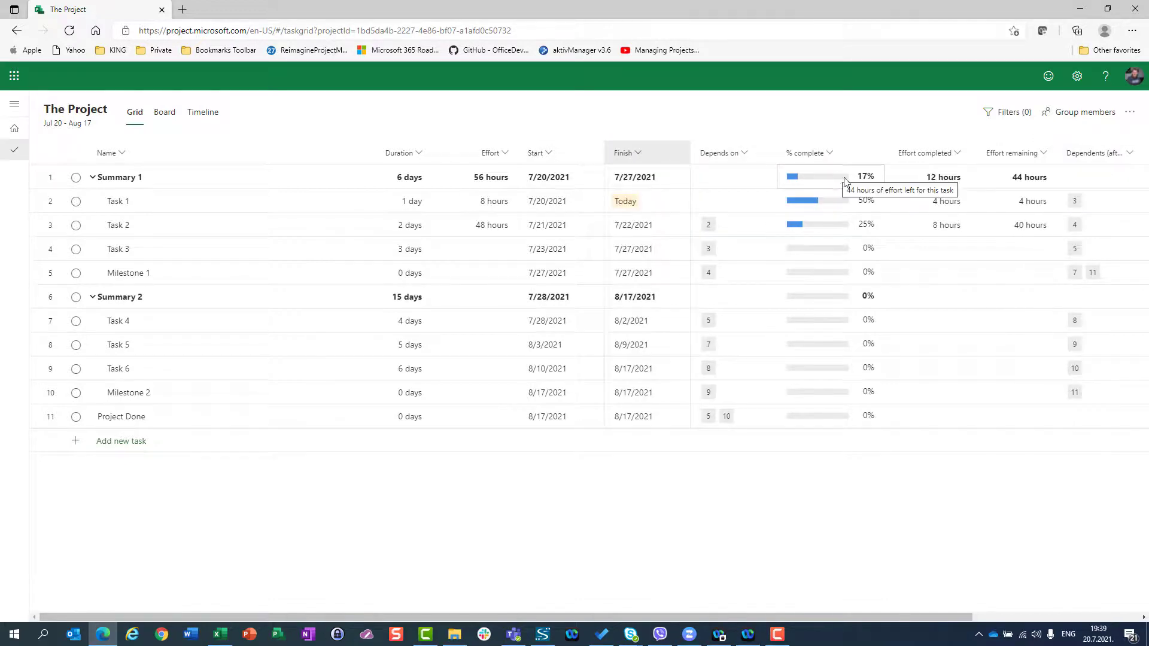
Step: Move the Outline number column in front of Name, and narrow the Name and Depends on columns
left_click_drag(908, 618, 1030, 616)
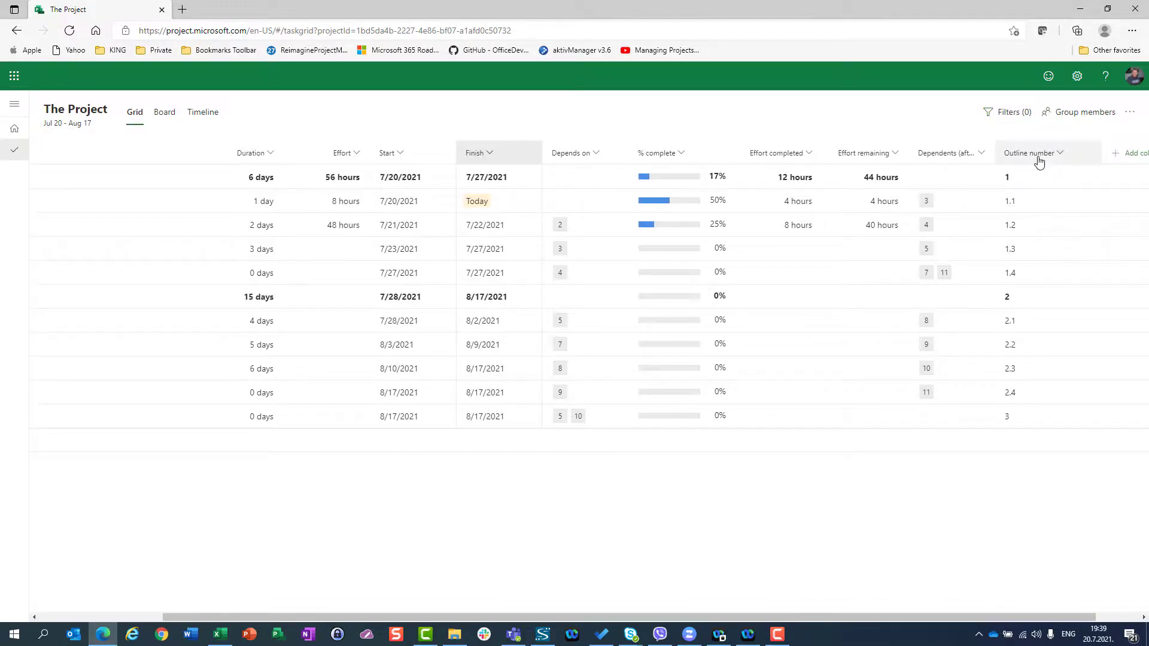
left_click_drag(1036, 158, 91, 162)
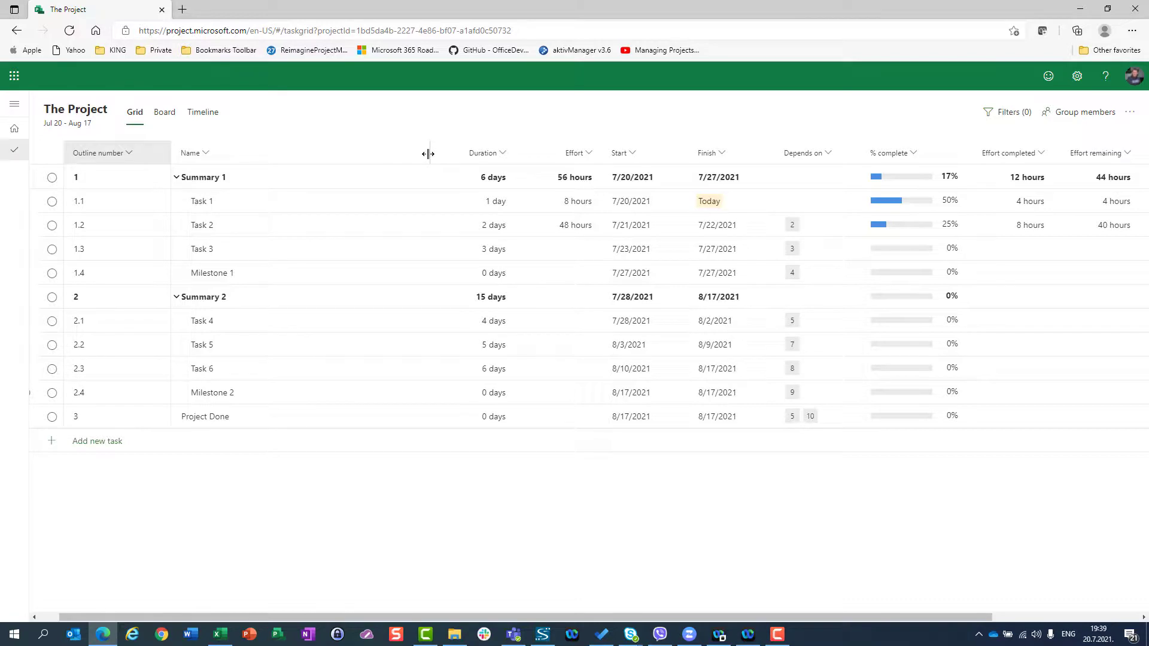
left_click_drag(428, 154, 303, 174)
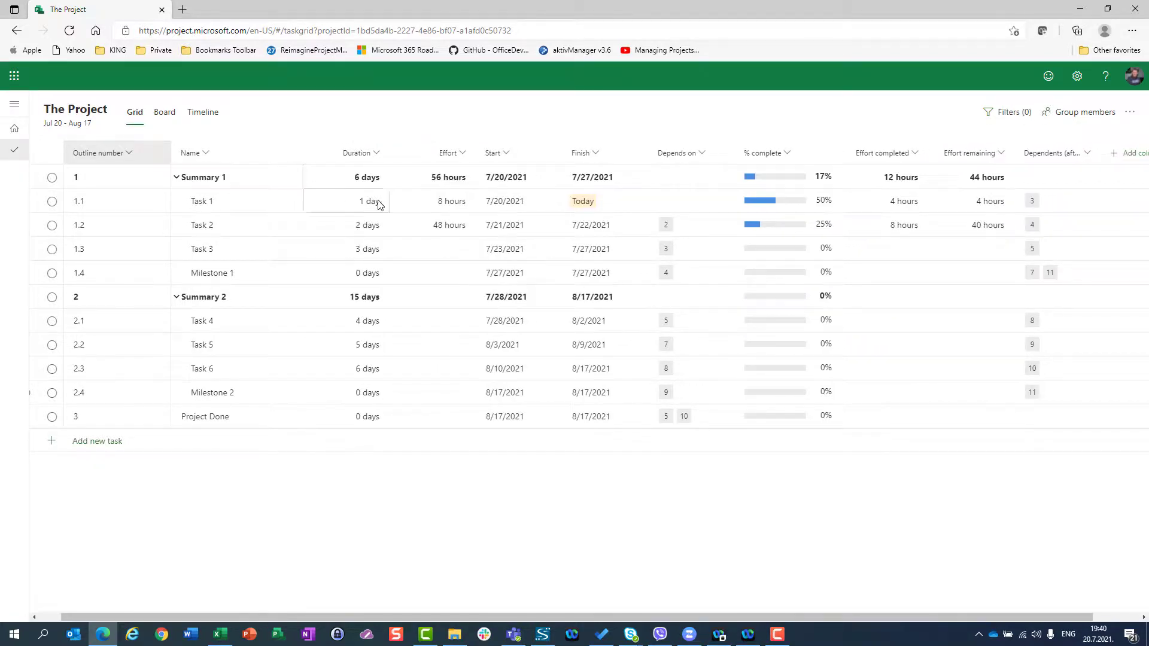
left_click_drag(733, 153, 698, 154)
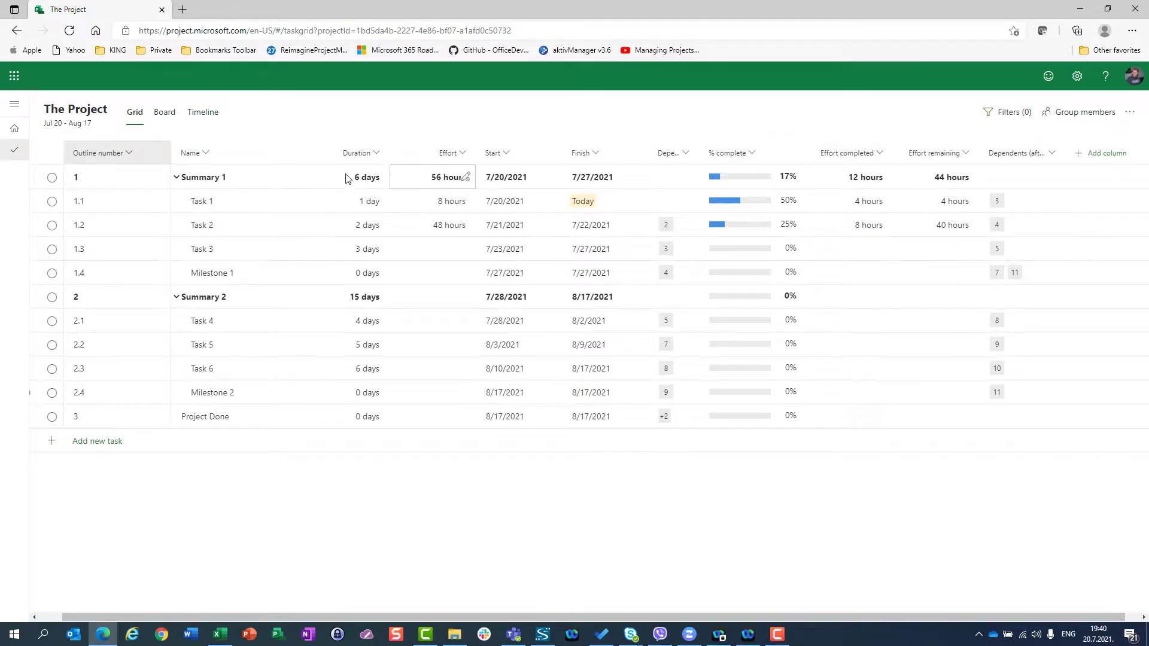
Step: Go back to the project home page and reopen The Project from the recent list
left_click(18, 31)
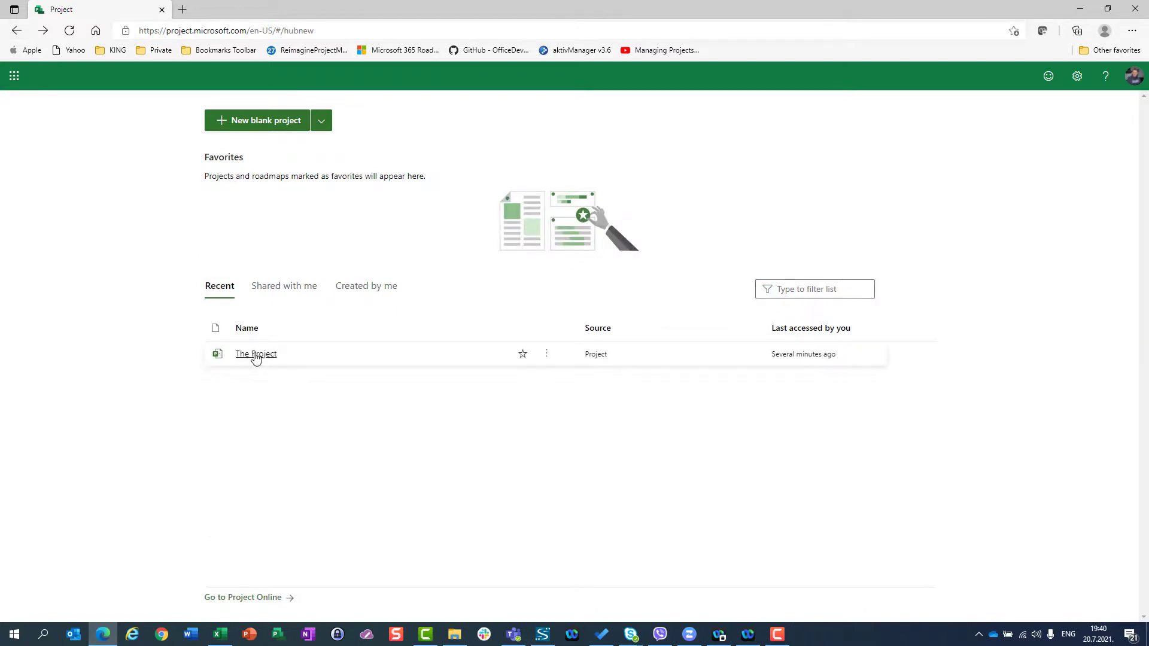
left_click(255, 355)
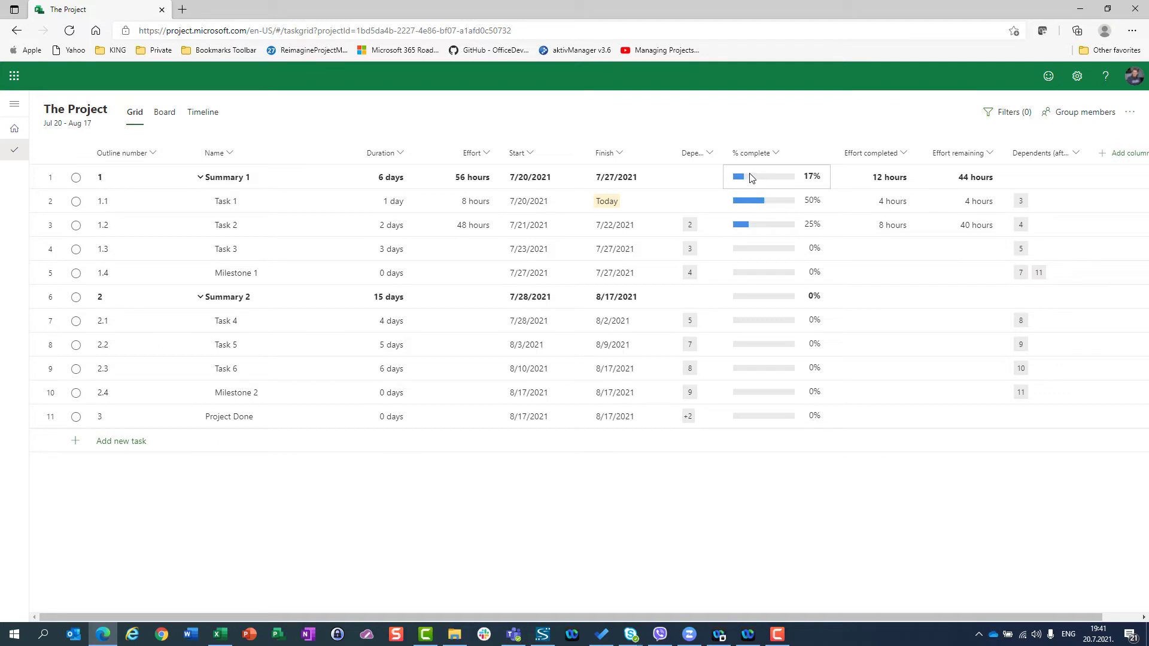
mouse_move(750, 177)
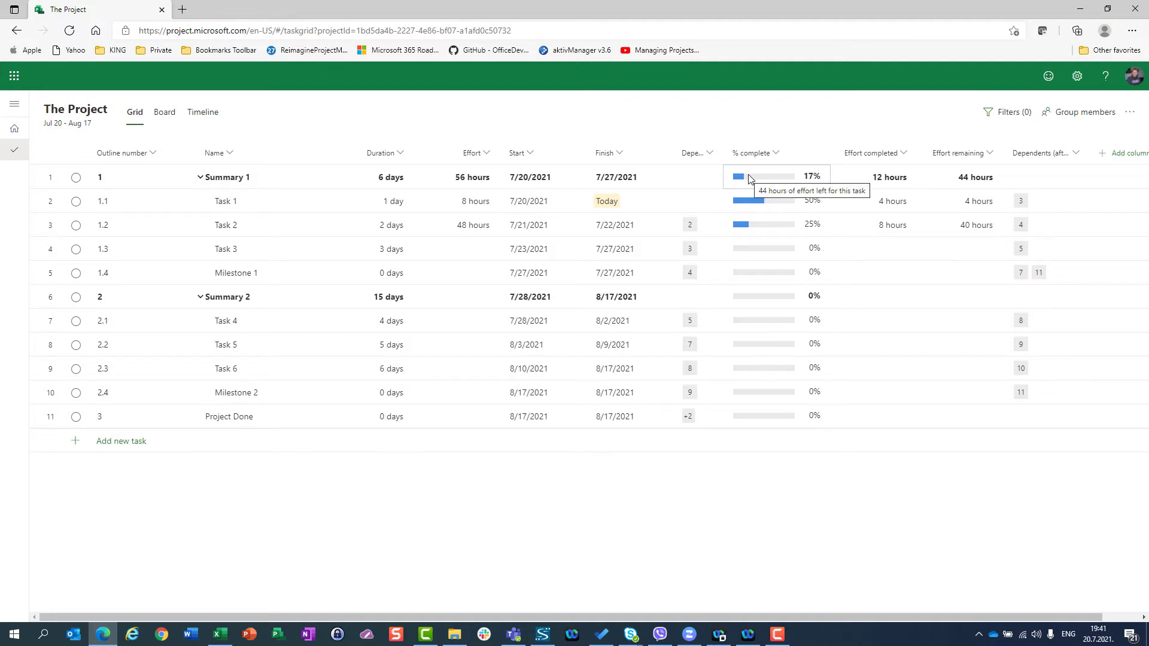